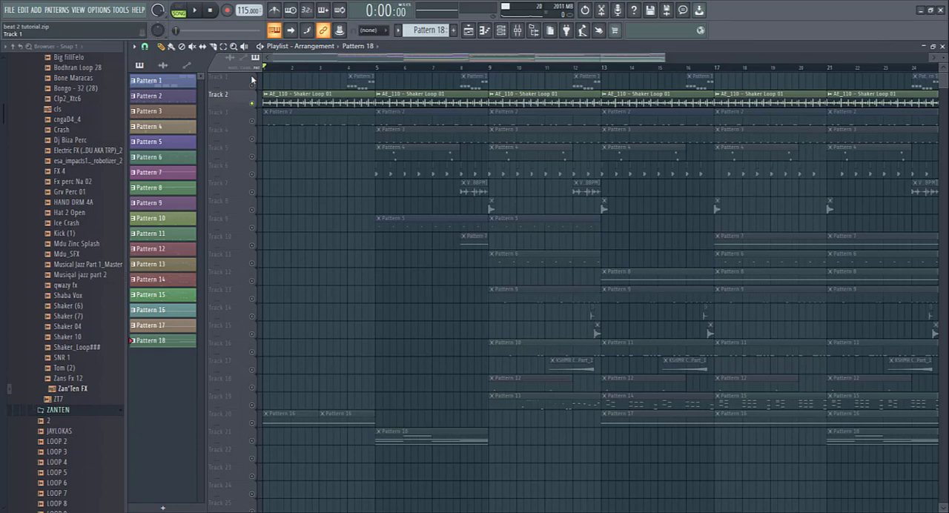
- Open Pattern 2 in the Channel rack, play the soloed JEB SNARE 25 channel and inspect its notes in the piano roll
double_click(275, 113)
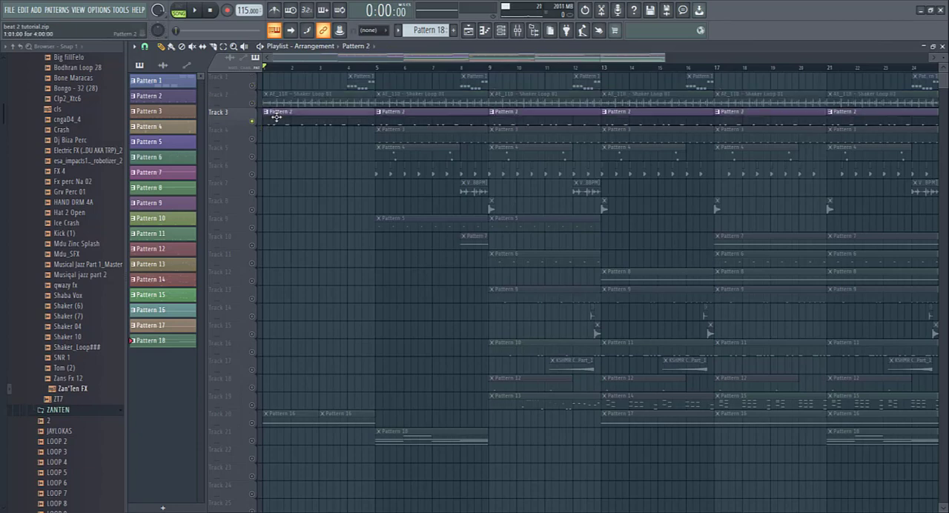
left_click(501, 30)
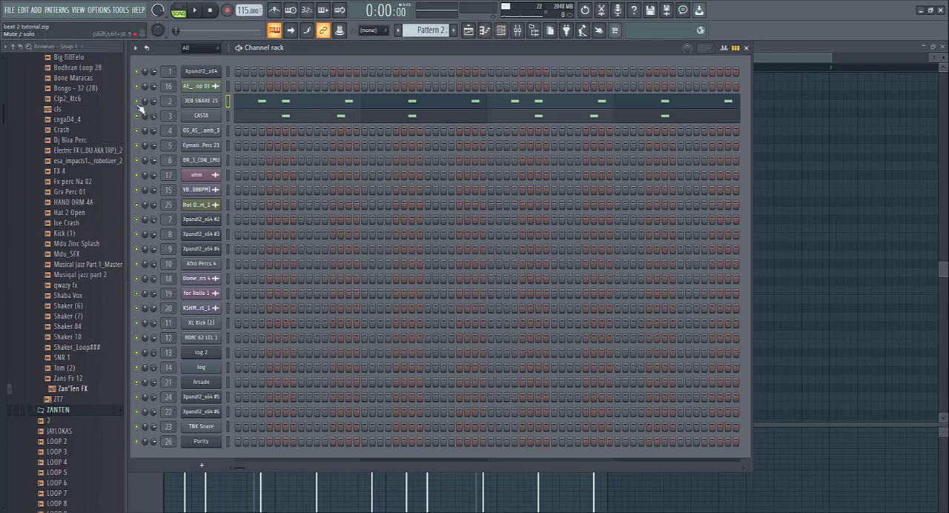
key("space")
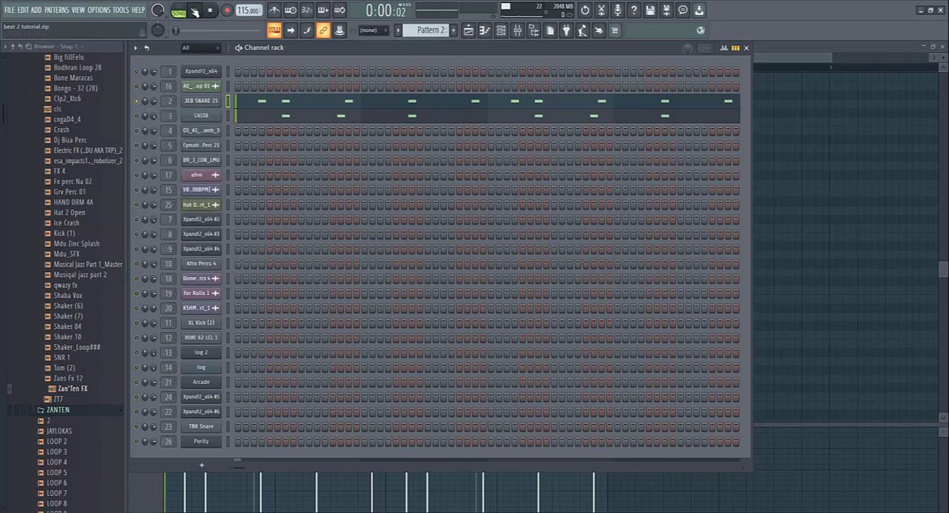
left_click(291, 106)
left_click(291, 105)
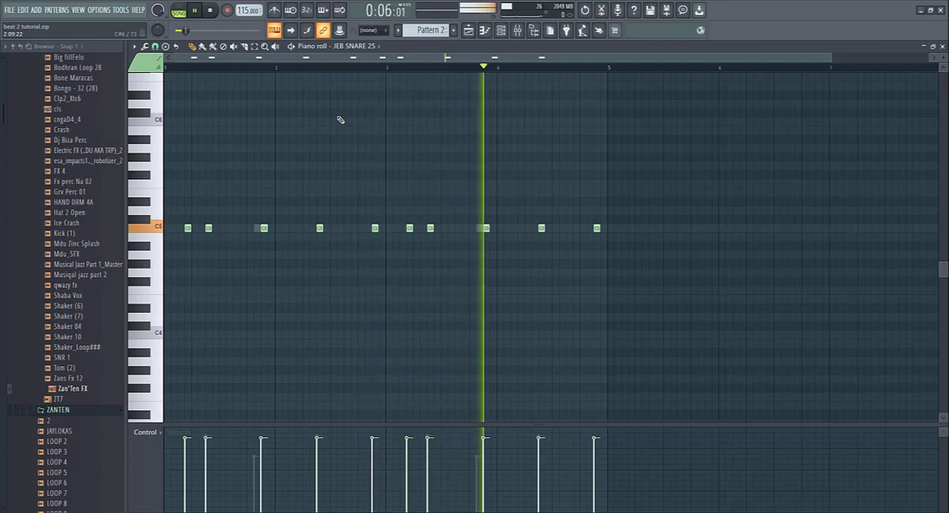
key("F6")
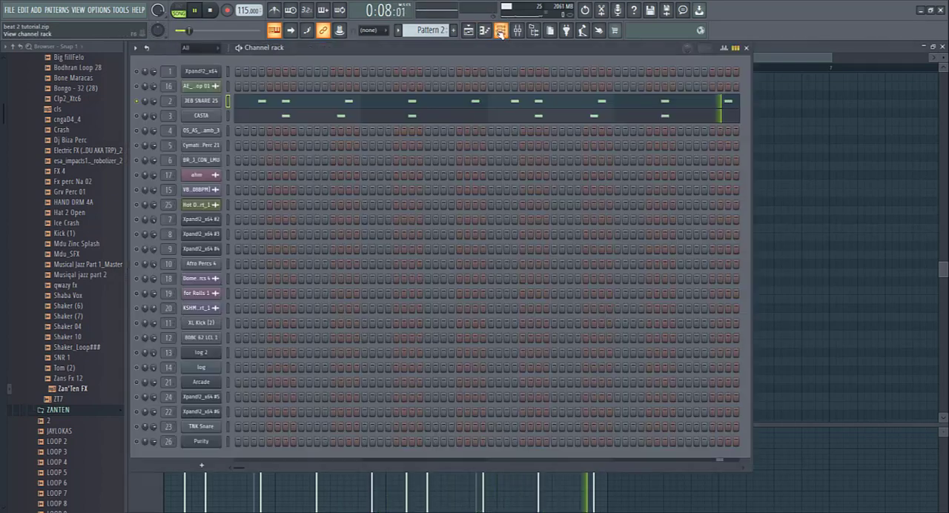
key("space")
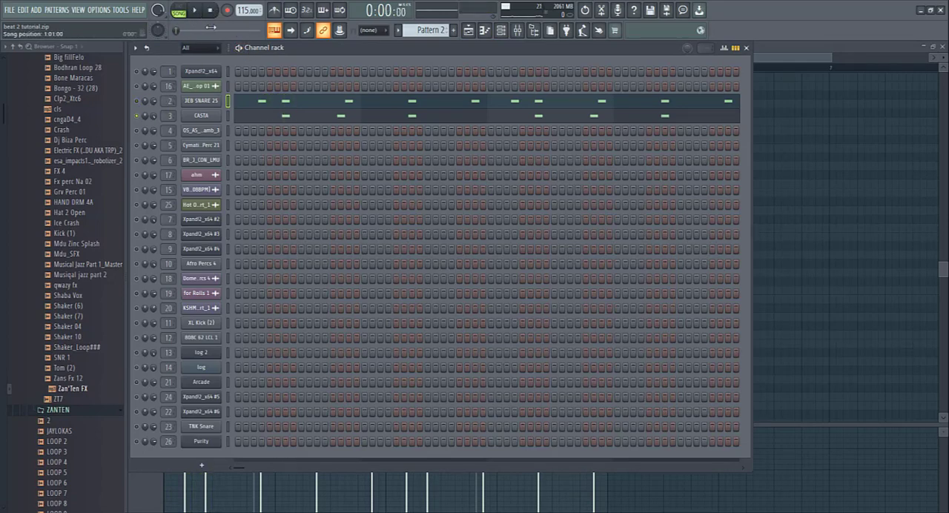
- Play Pattern 2's CASTA channel, using the metronome for part of the playback
left_click(196, 10)
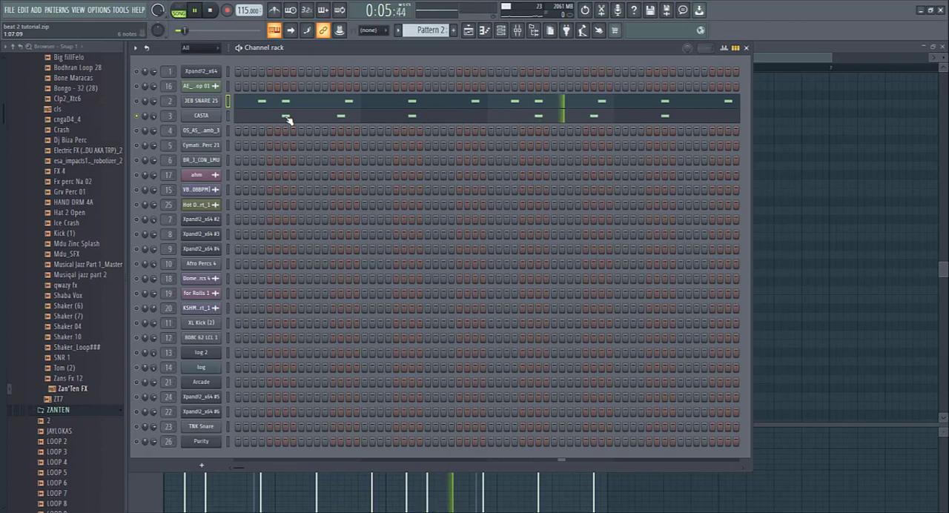
left_click(274, 10)
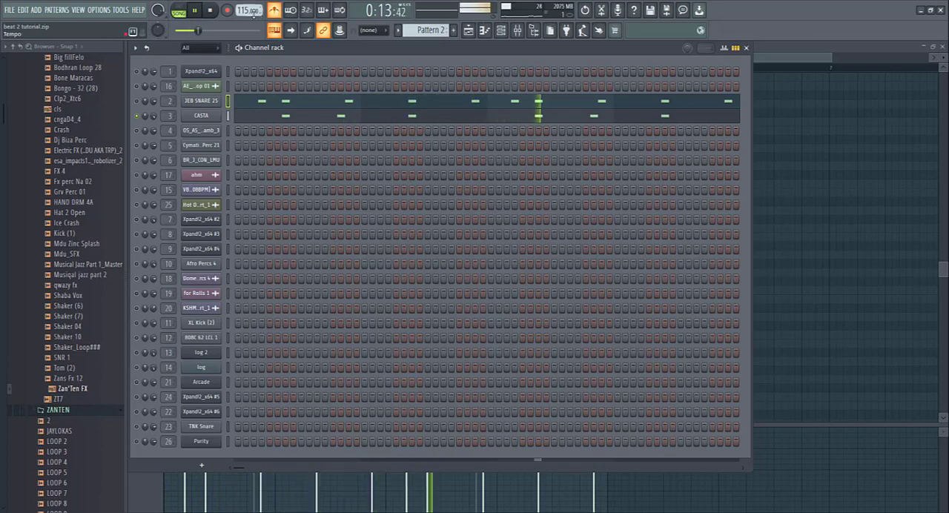
left_click(276, 11)
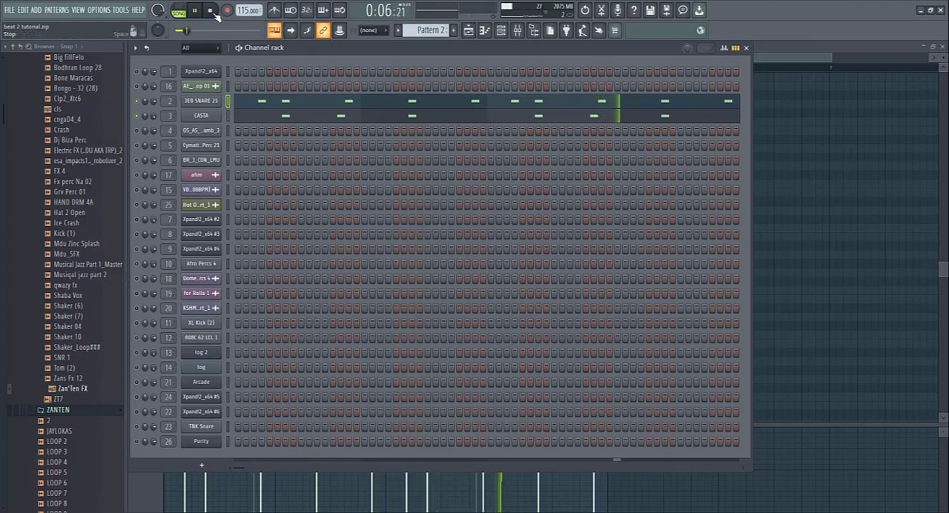
key("space")
- Return to the Playlist, unmute Track 2 and play the shaker loop together with Pattern 2 from the start
left_click(468, 30)
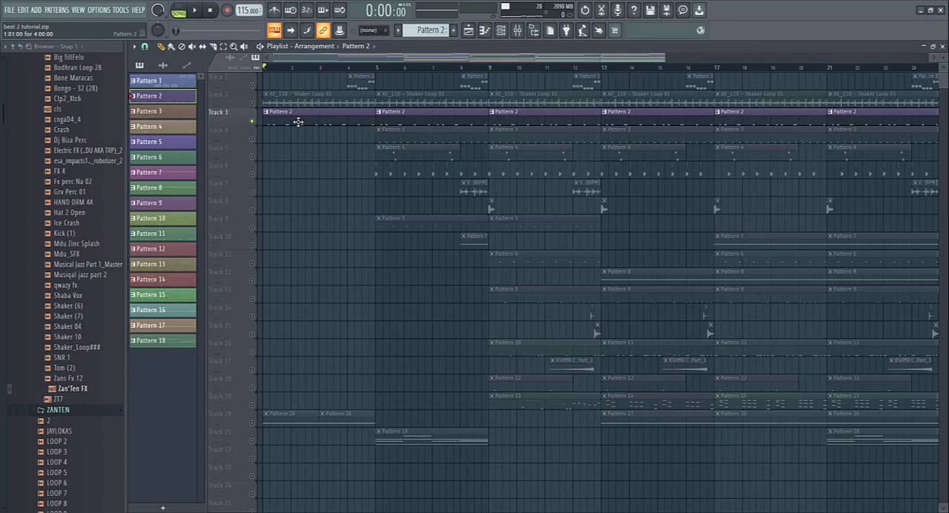
left_click(251, 103)
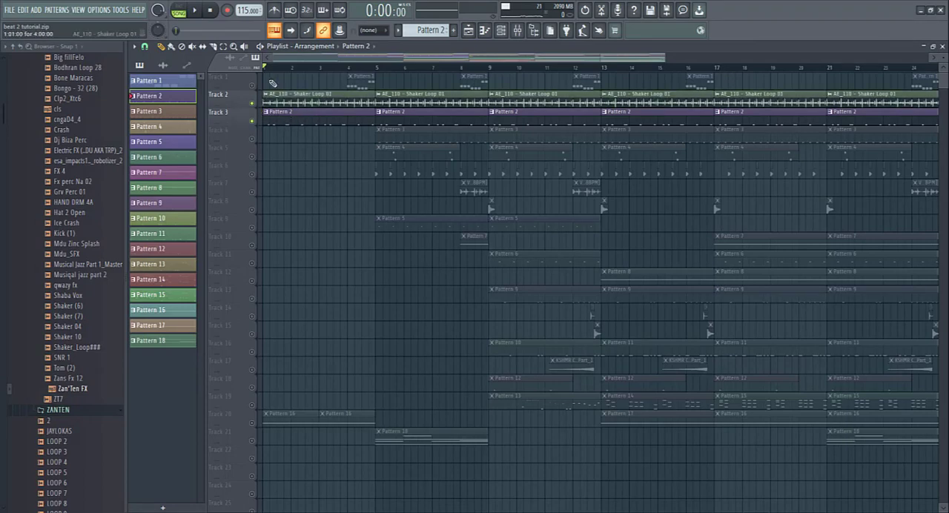
left_click(194, 11)
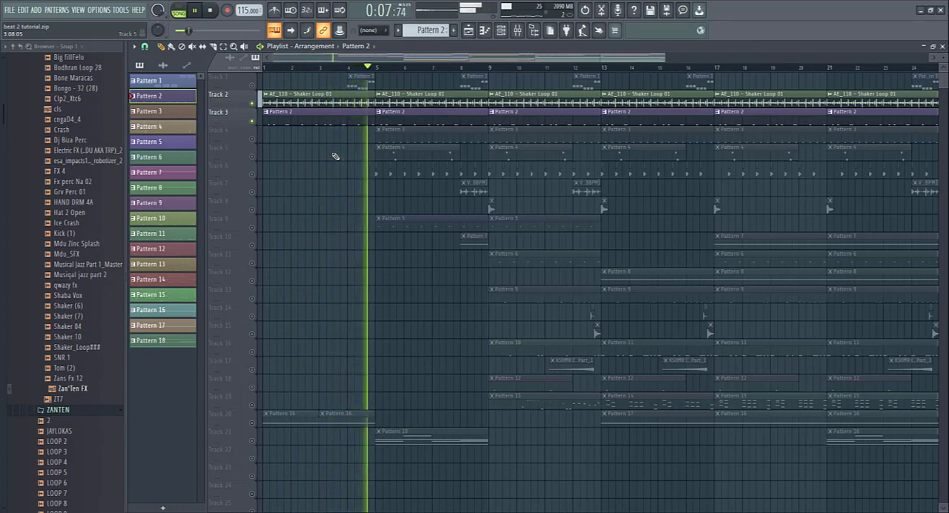
key("space")
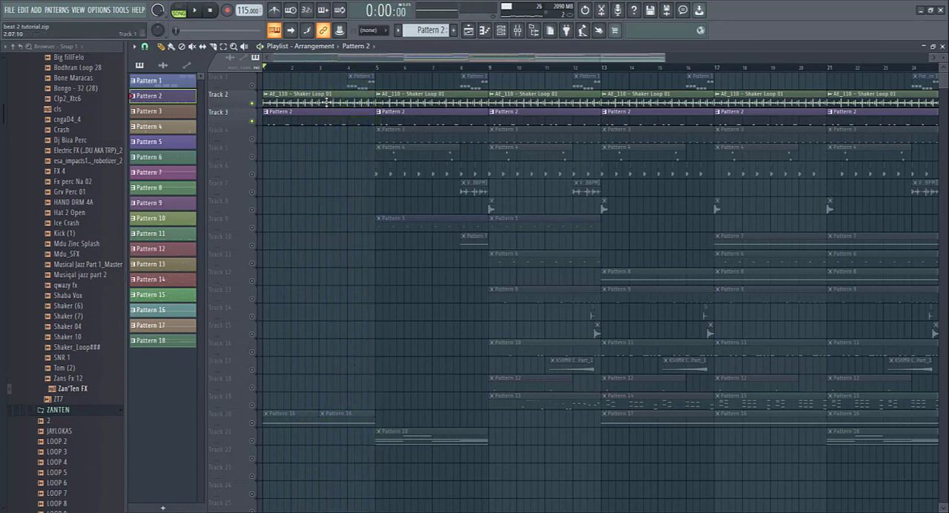
- Unmute Track 4 and audition Pattern 1 in pattern mode, showing its Xpand!2_x64 instrument and piano roll notes
left_click(252, 139)
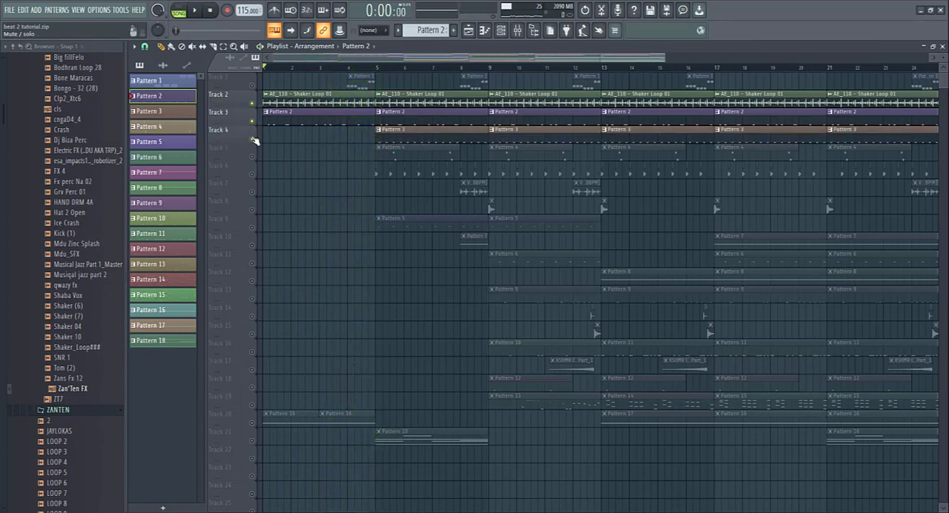
double_click(377, 73)
left_click(502, 30)
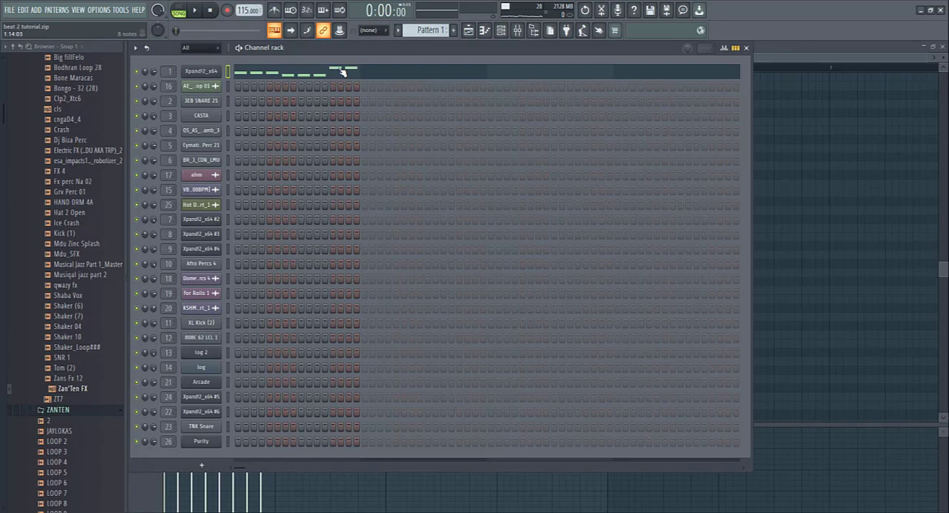
left_click(212, 71)
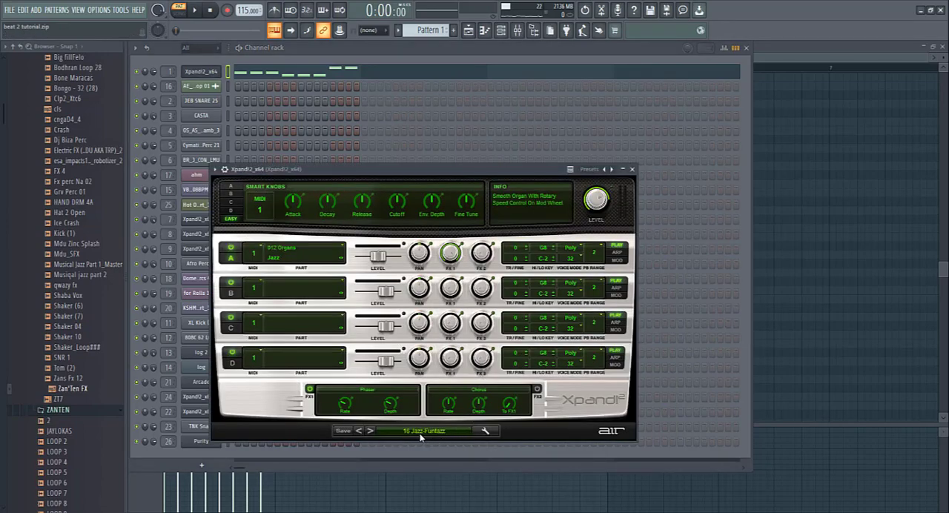
left_click(195, 12)
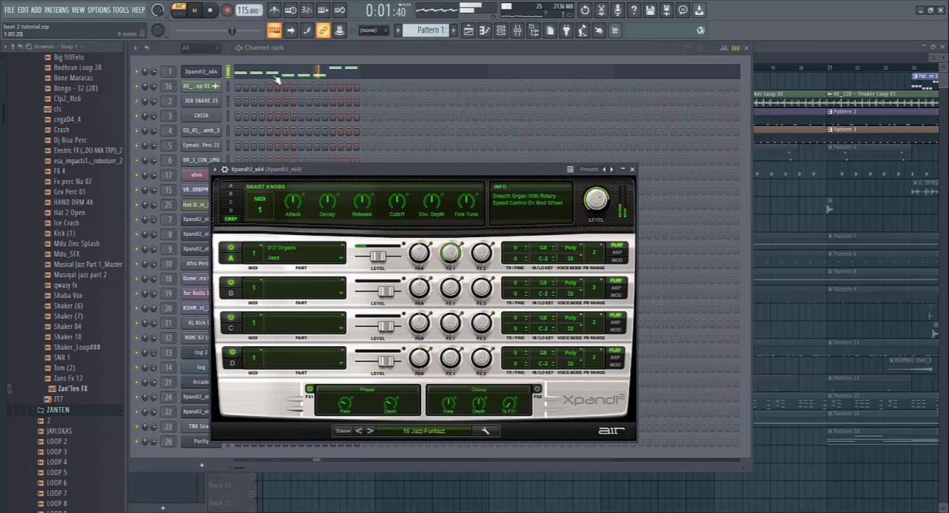
key("F7")
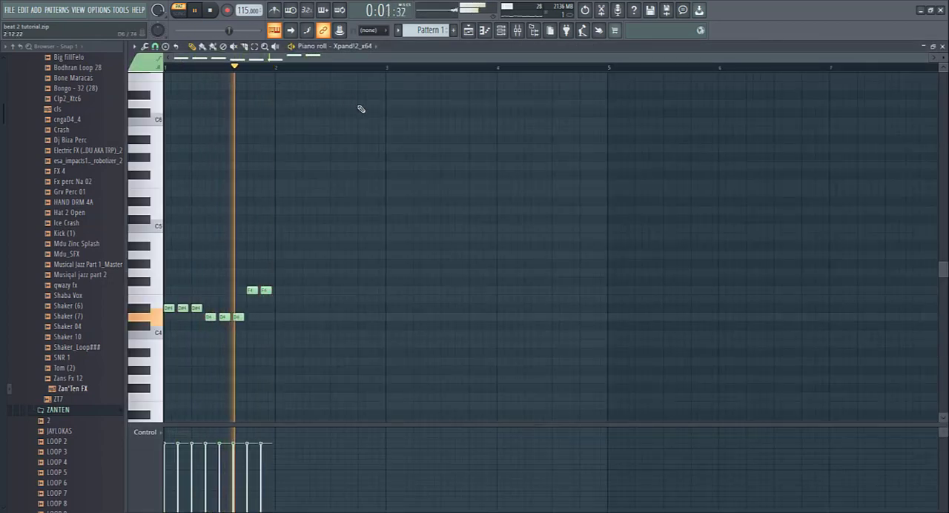
- Return to the Playlist and play the arrangement in song mode with Tracks 1 to 4 active
left_click(468, 29)
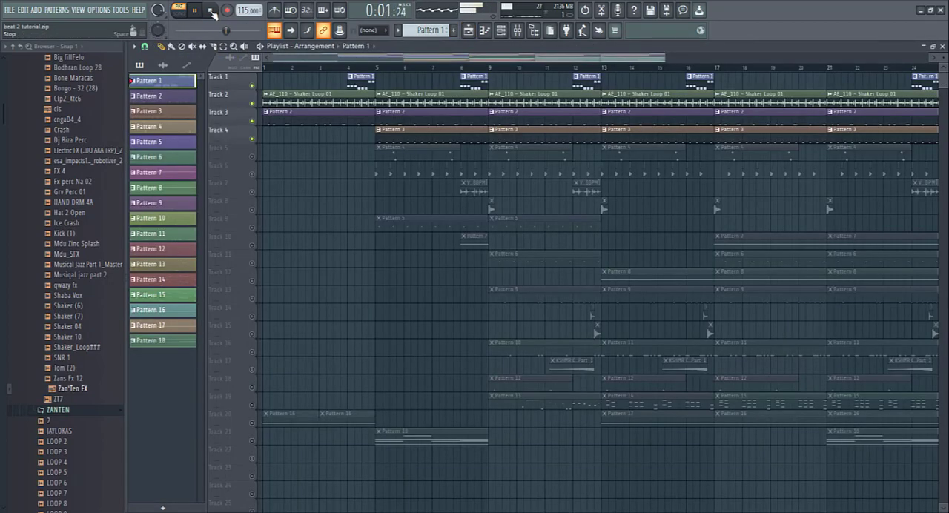
left_click(212, 12)
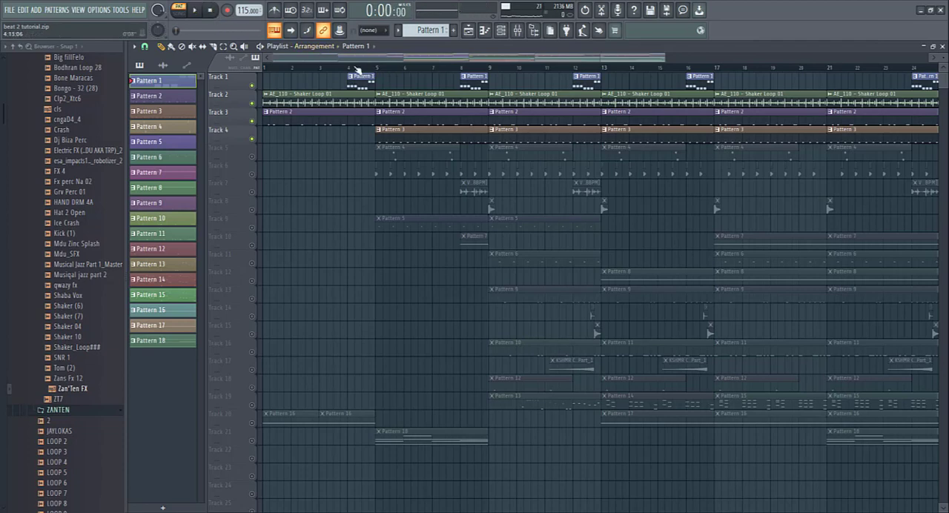
left_click(196, 11)
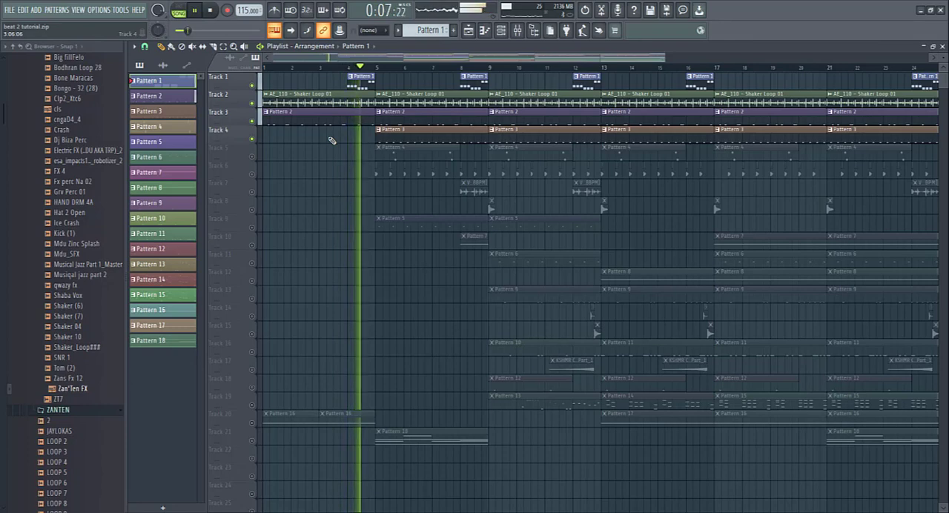
key("space")
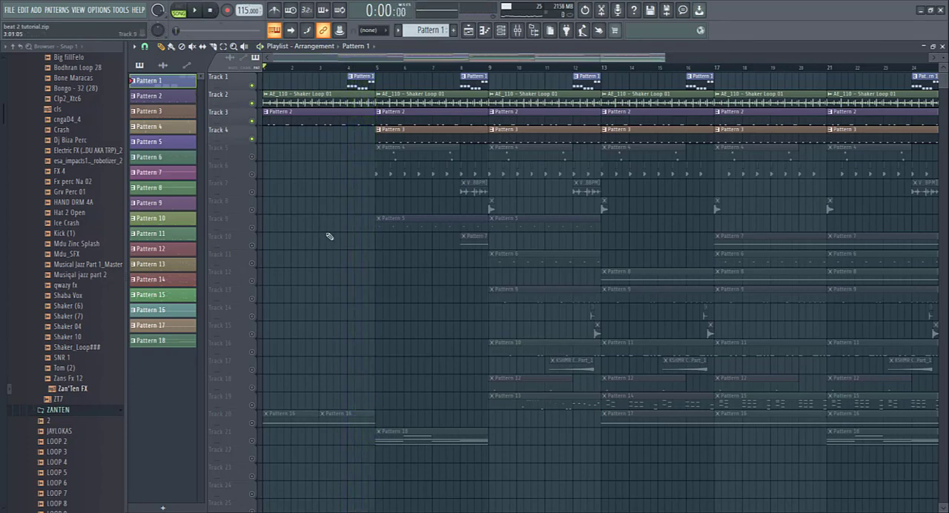
- Unmute Track 20 and open the Arcade instrument used by its Pattern 16 clip
left_click(252, 424)
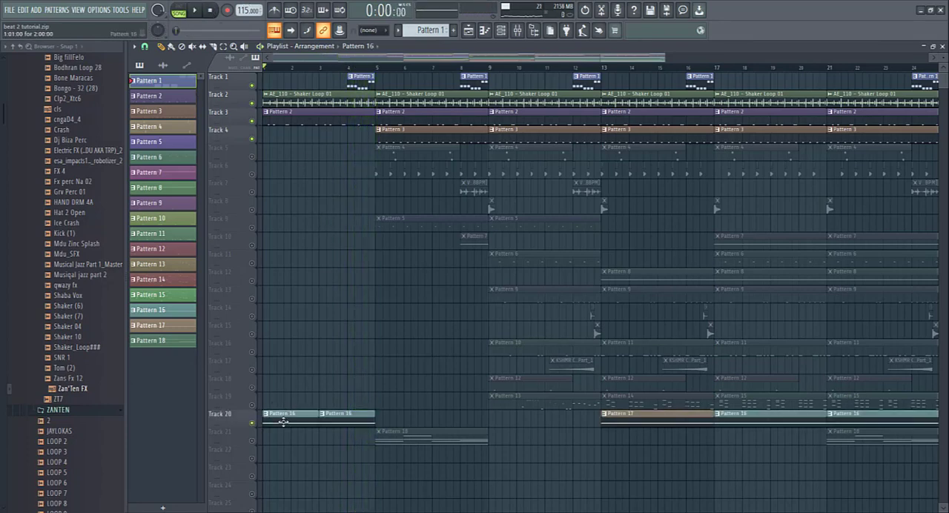
double_click(283, 421)
left_click(500, 31)
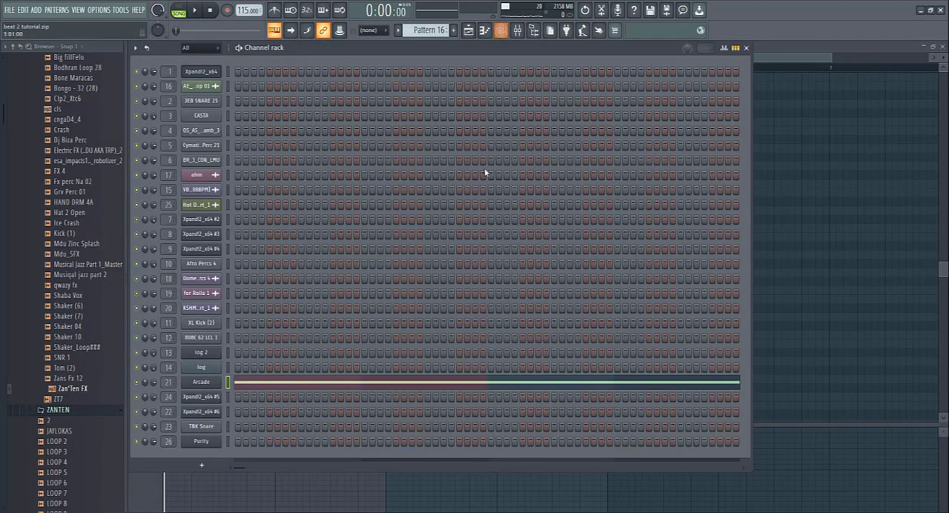
left_click(202, 382)
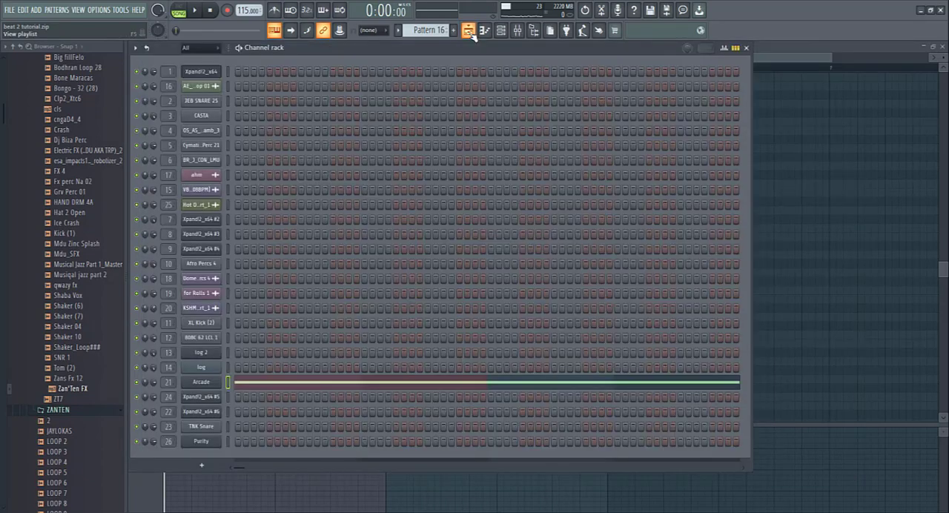
- Return to the Playlist, solo Track 20 and play its Pattern 16 clips from the start
left_click(468, 31)
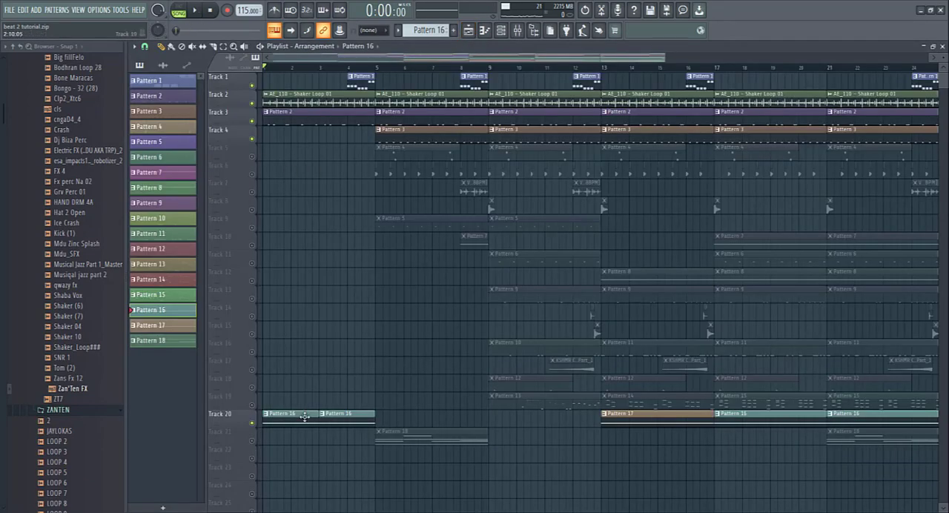
left_click(251, 422, "ctrl")
left_click(194, 10)
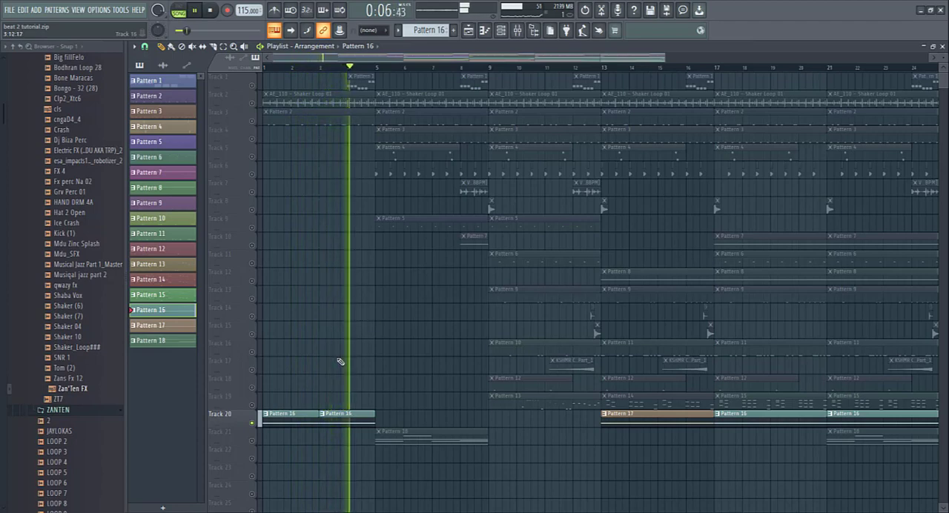
left_click(211, 10)
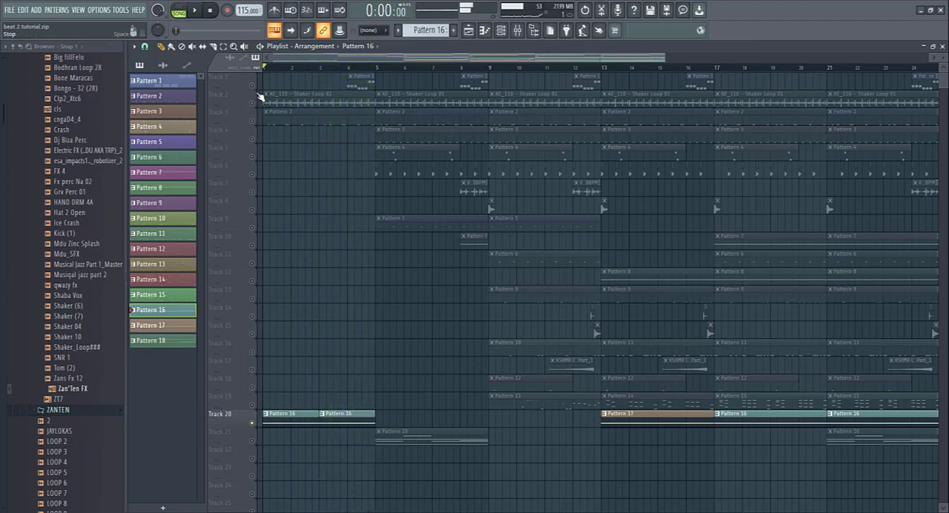
- Unmute all Playlist tracks and play the opening four bars of the full arrangement
right_click(254, 87)
right_click(254, 86)
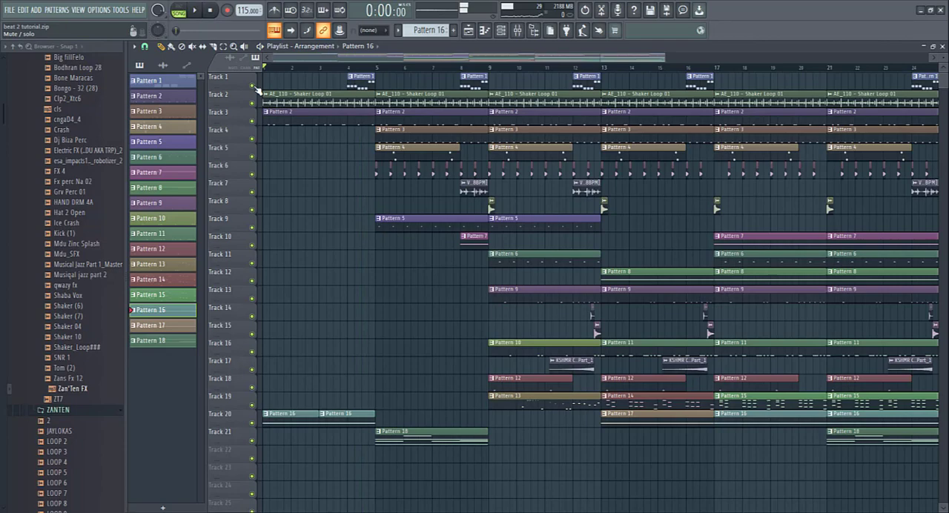
left_click(194, 11)
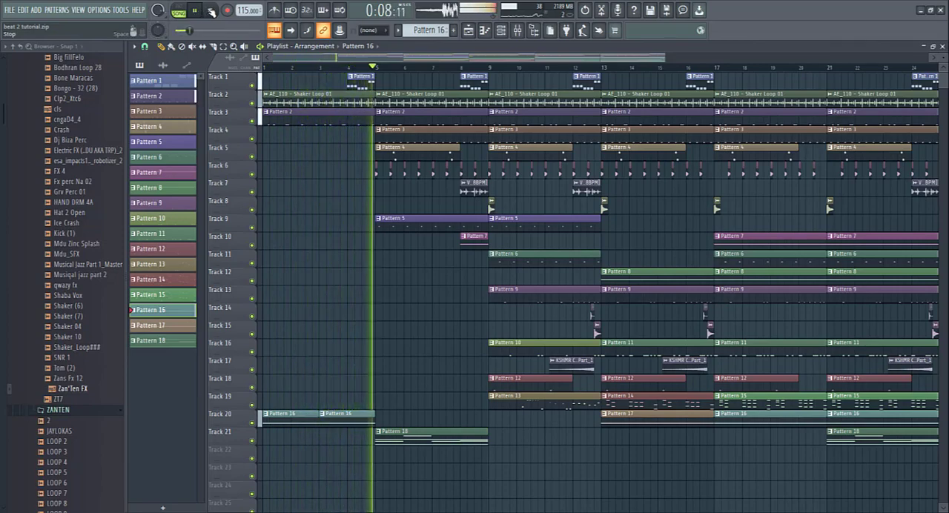
key("space")
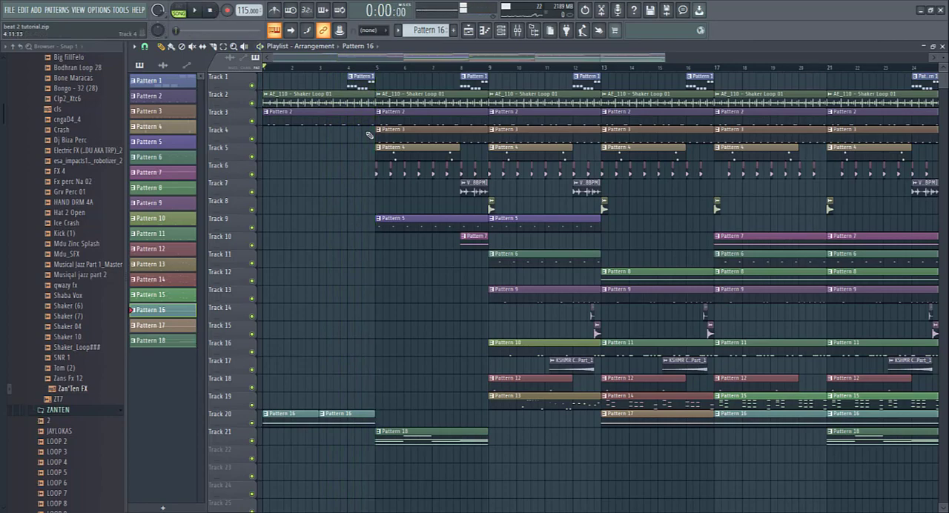
- Solo Track 4, move the song position to bar 5, and play Pattern 3's OS_AS_Culture Tamb_3 notes in pattern mode
right_click(252, 139)
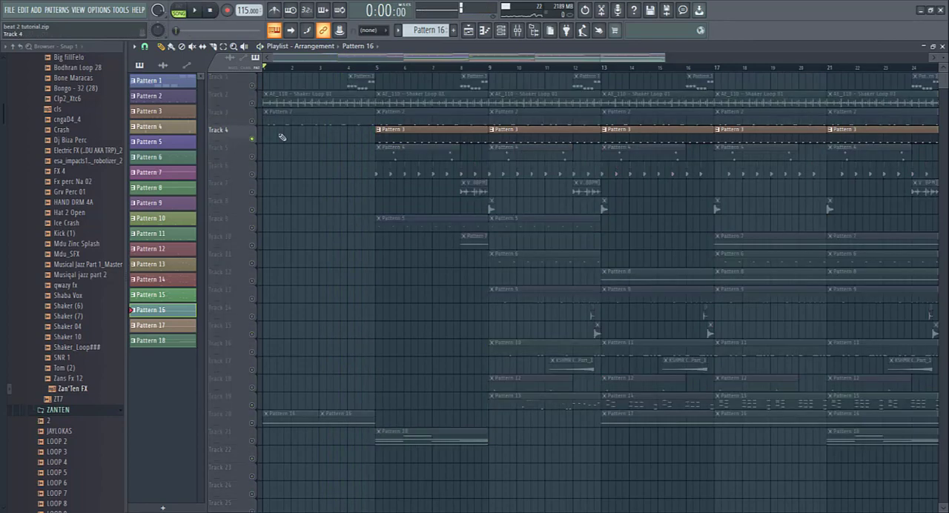
left_click(376, 68)
double_click(401, 131)
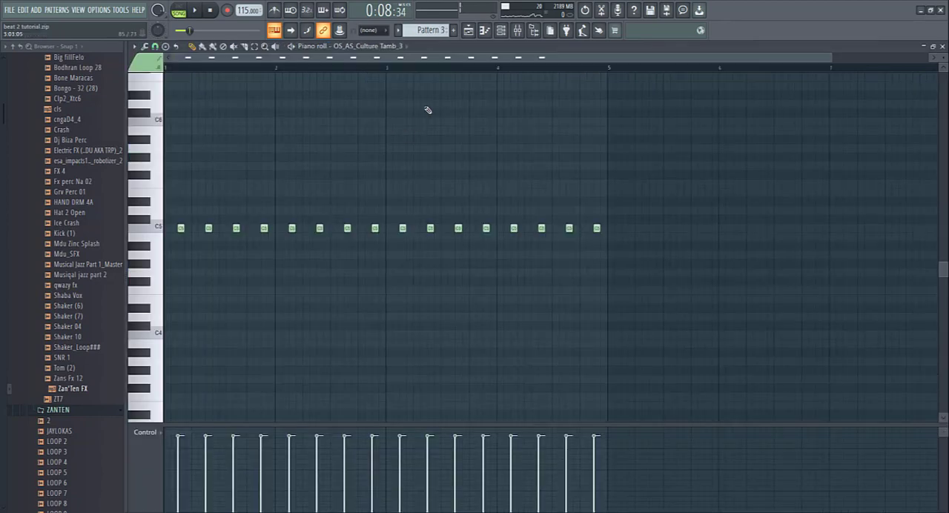
left_click(179, 10)
left_click(195, 10)
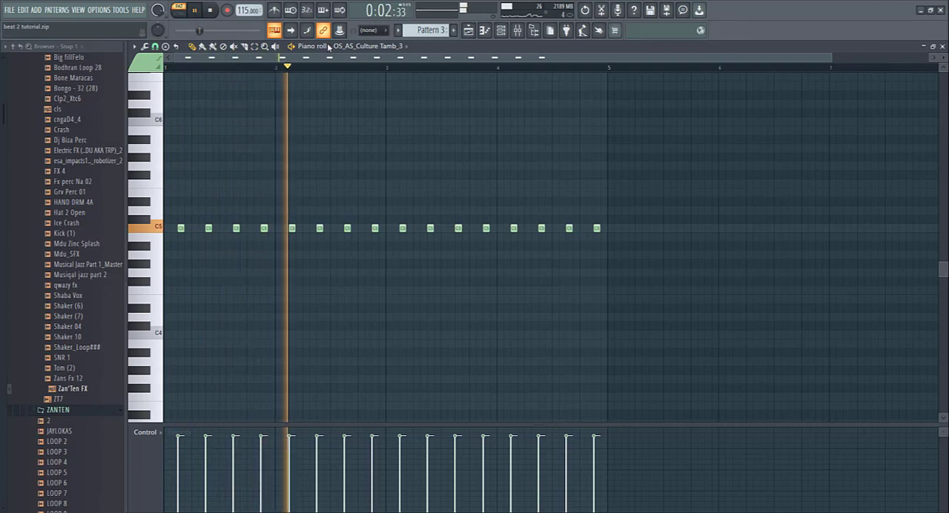
key("space")
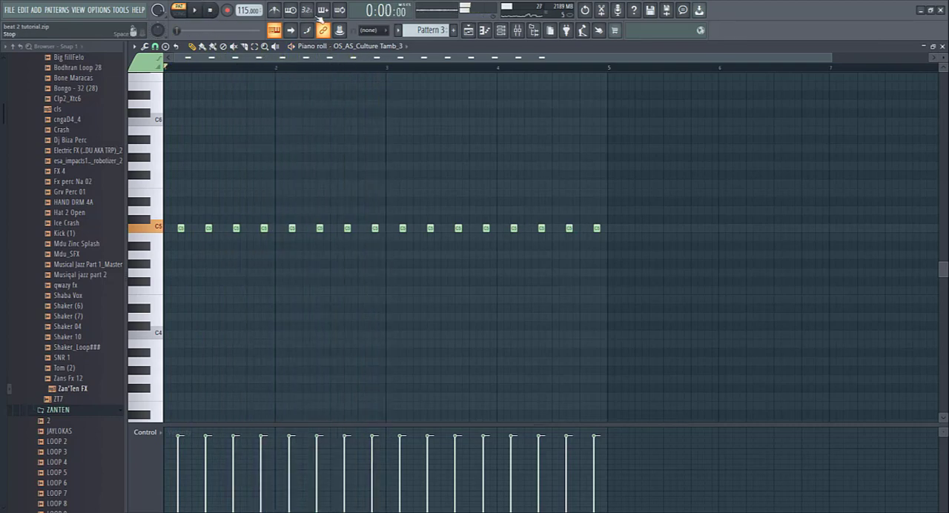
- Return to the Playlist, unmute Tracks 1 to 3 alongside Track 4, and play them from bar 5
left_click(468, 29)
left_click(252, 120)
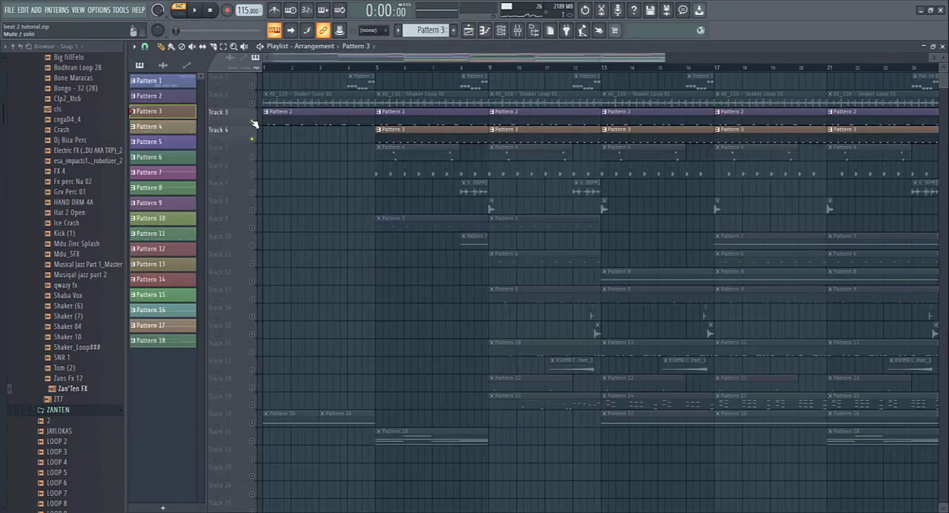
left_click(252, 103)
left_click(377, 69)
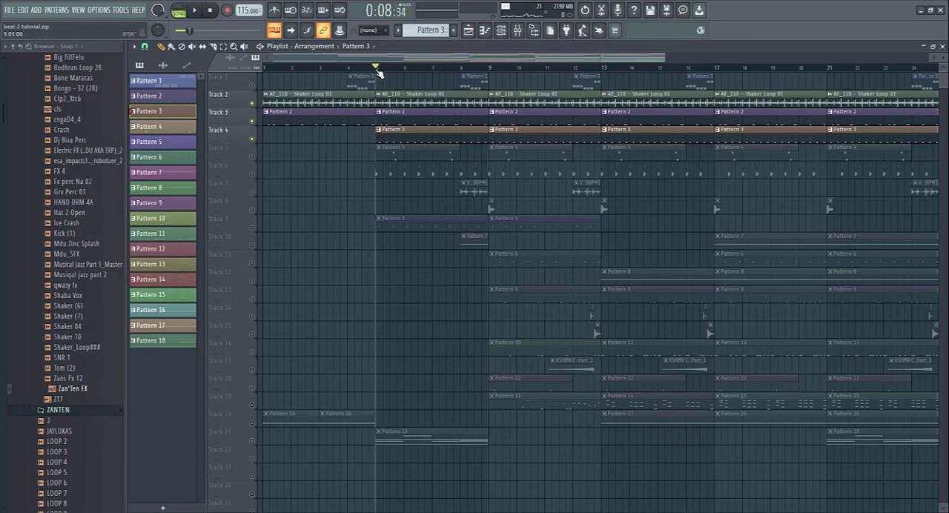
left_click(197, 11)
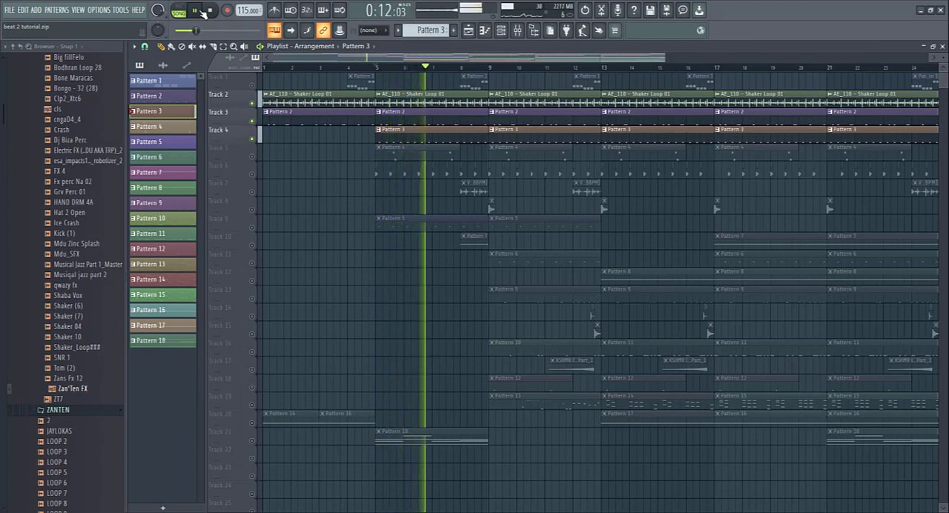
left_click(252, 84)
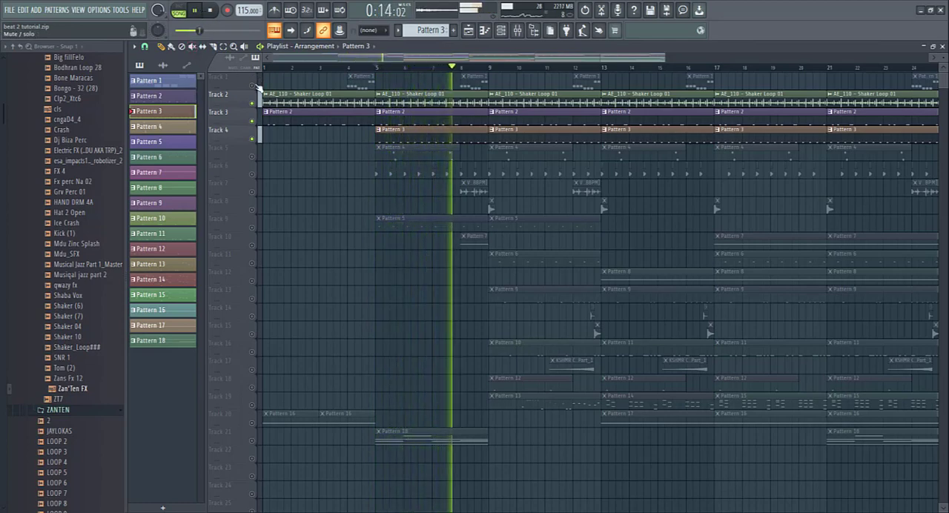
left_click(210, 10)
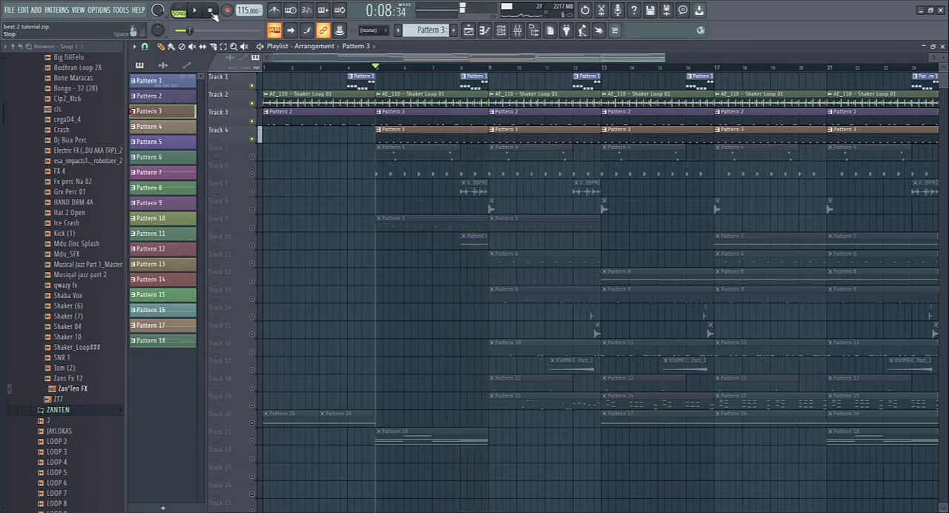
- Solo Track 5, open Pattern 4's Cymatics - Titan Perc 21 notes in the piano roll and play them in pattern mode
left_click(252, 156)
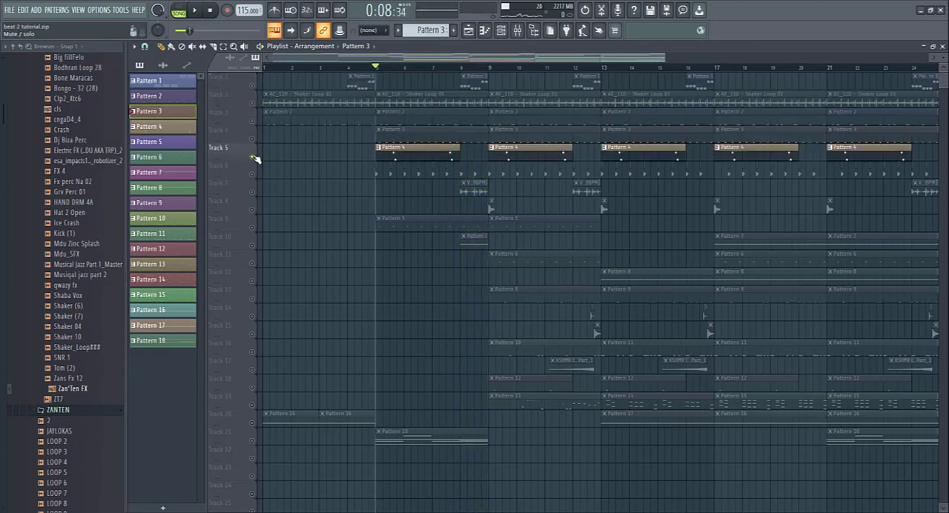
right_click(252, 157)
double_click(412, 156)
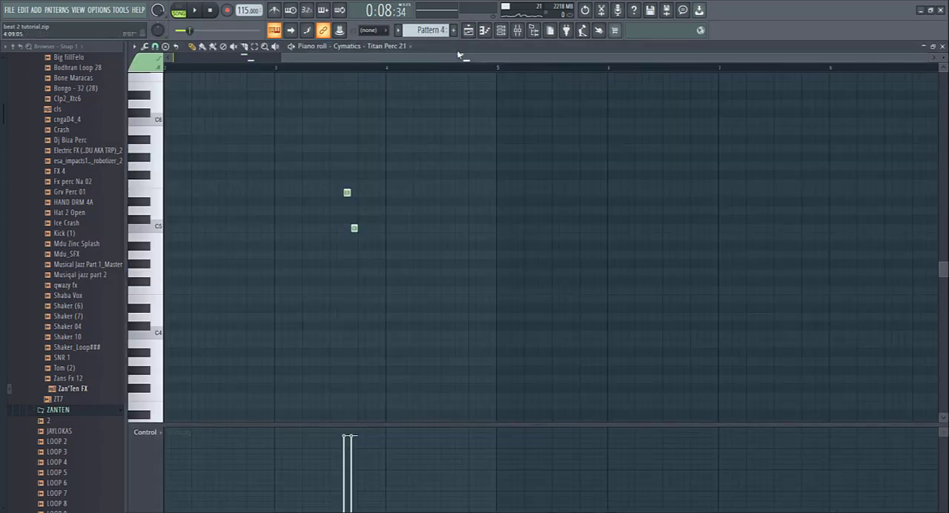
left_click_drag(458, 57, 269, 59)
left_click(192, 12)
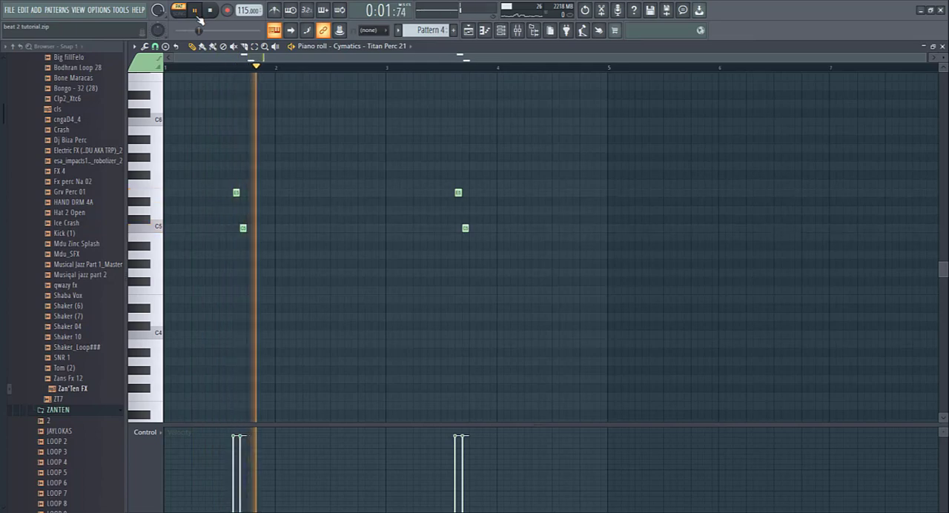
left_click(450, 69)
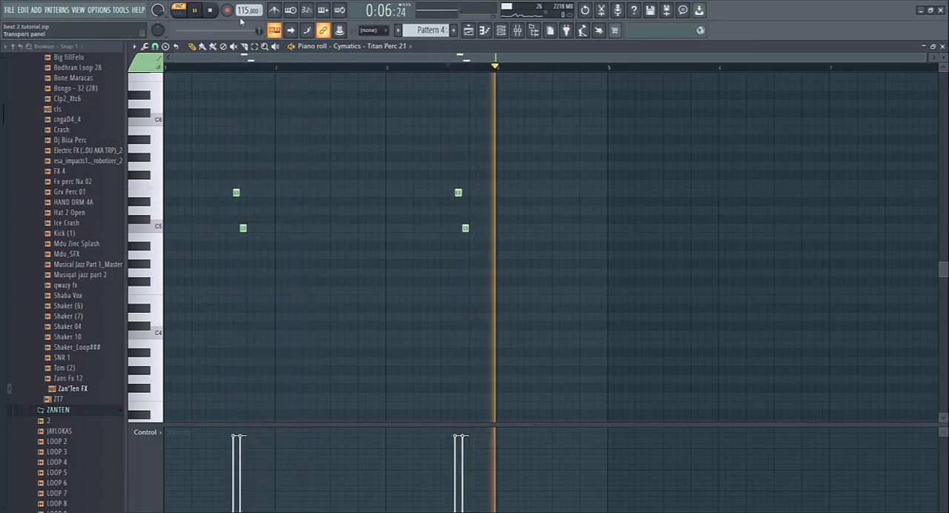
left_click(214, 12)
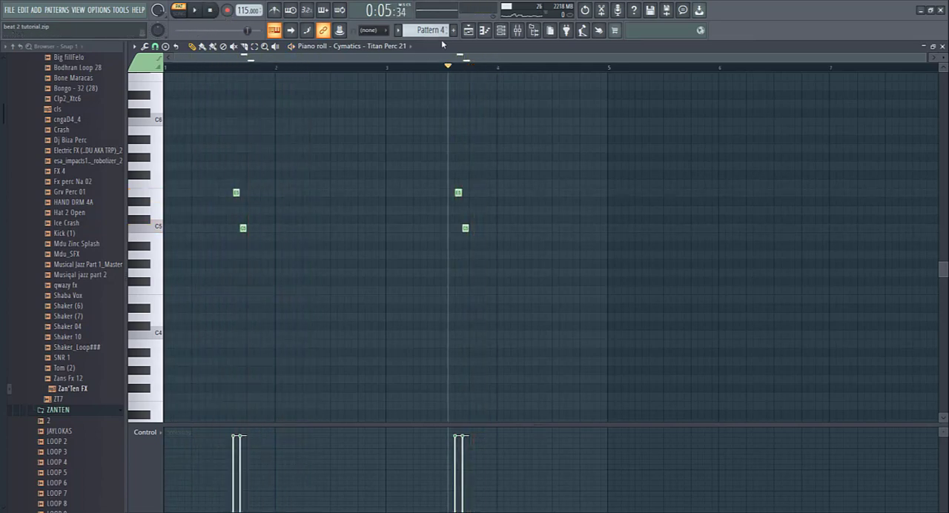
- Return to the Playlist, unmute Tracks 2 to 4 alongside Track 5, and play them in song mode from bar 5
left_click(468, 29)
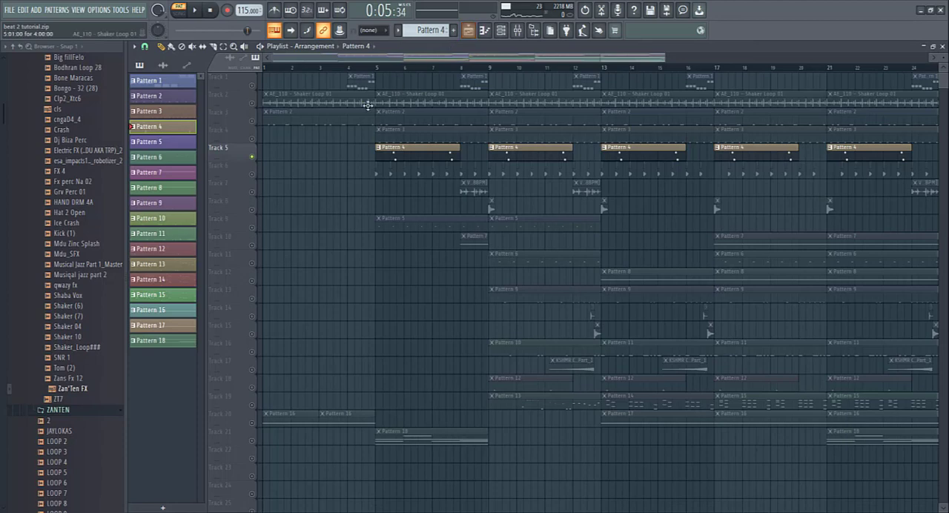
left_click(252, 103)
left_click(252, 121)
left_click(252, 138)
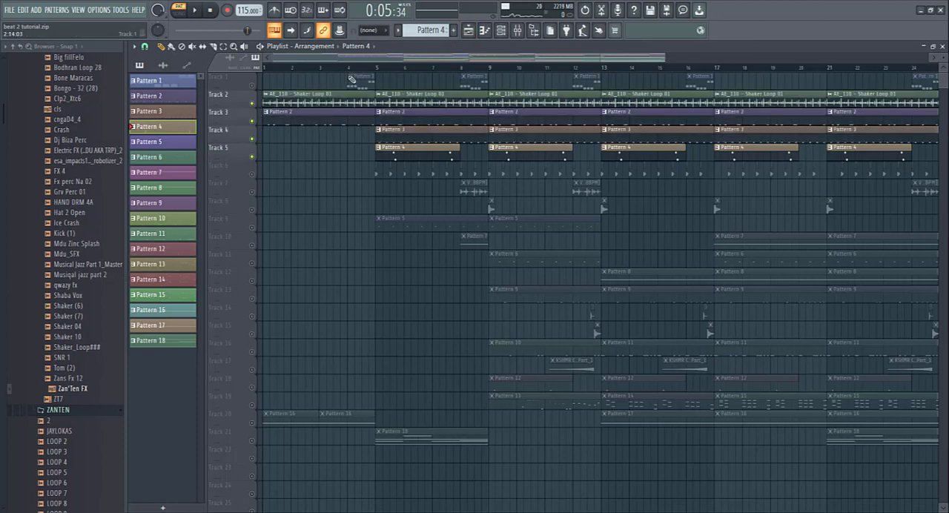
left_click(377, 68)
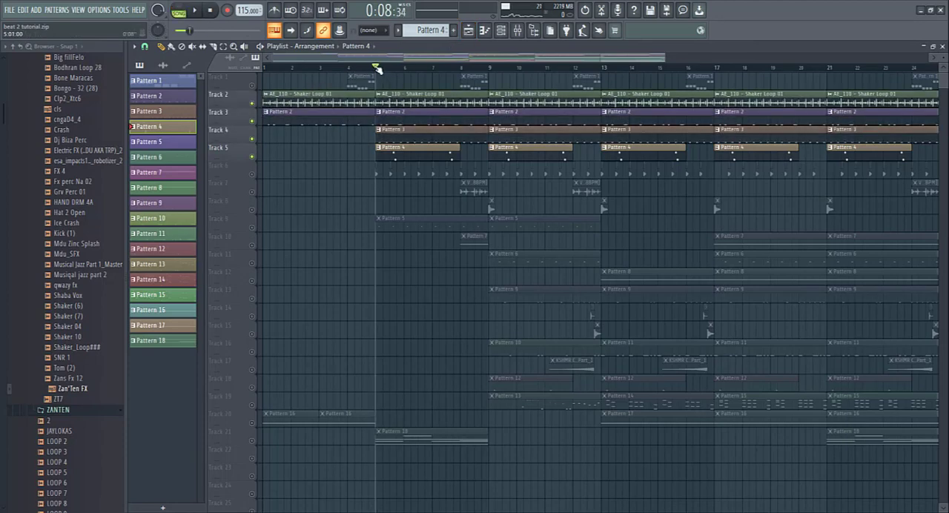
left_click(195, 11)
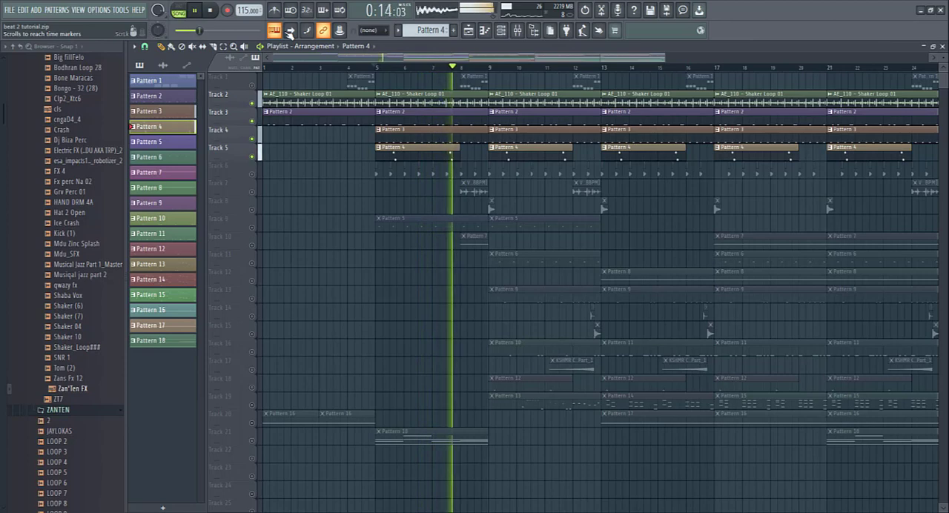
left_click(211, 10)
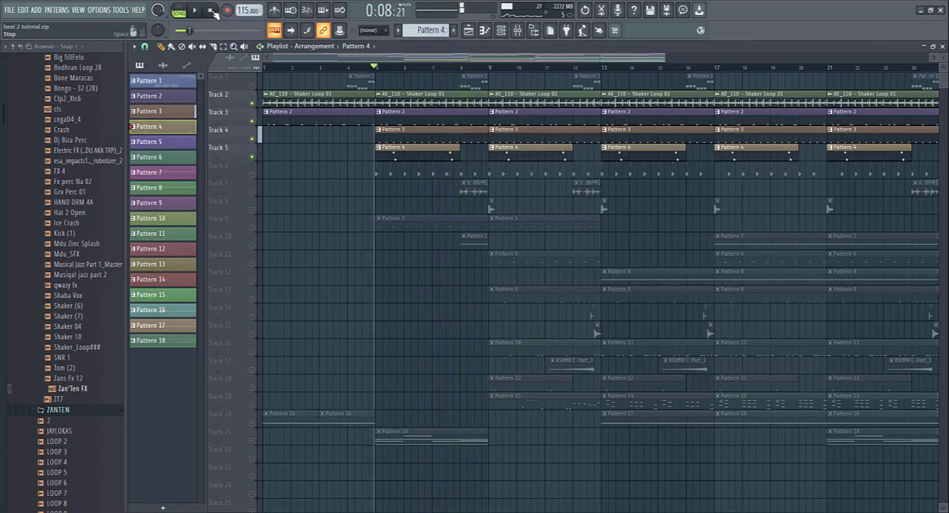
- Solo Track 6 and play its clips from just before bar 5
right_click(251, 174)
left_click(371, 72)
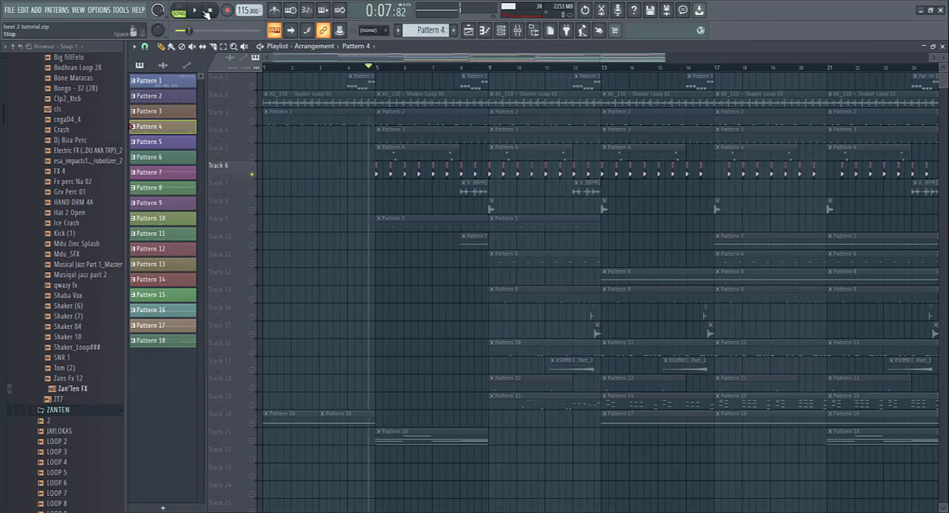
left_click(198, 10)
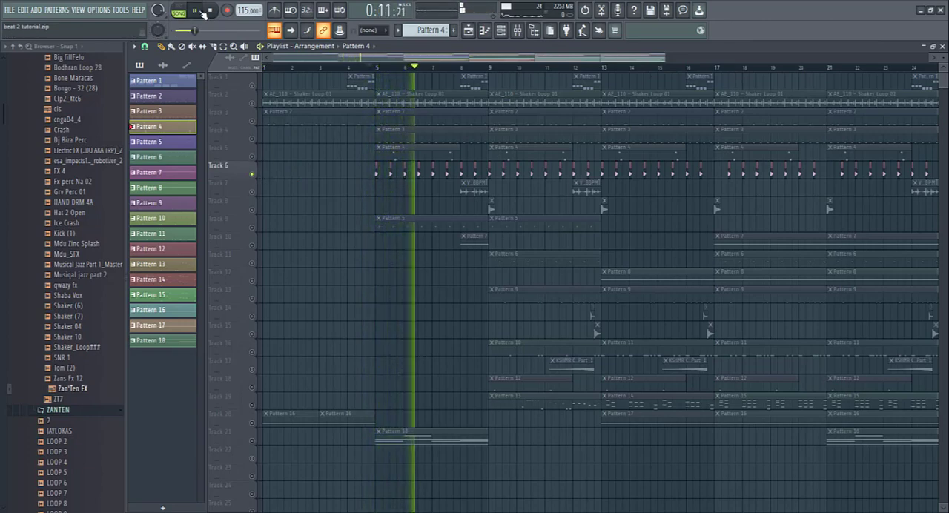
left_click(211, 12)
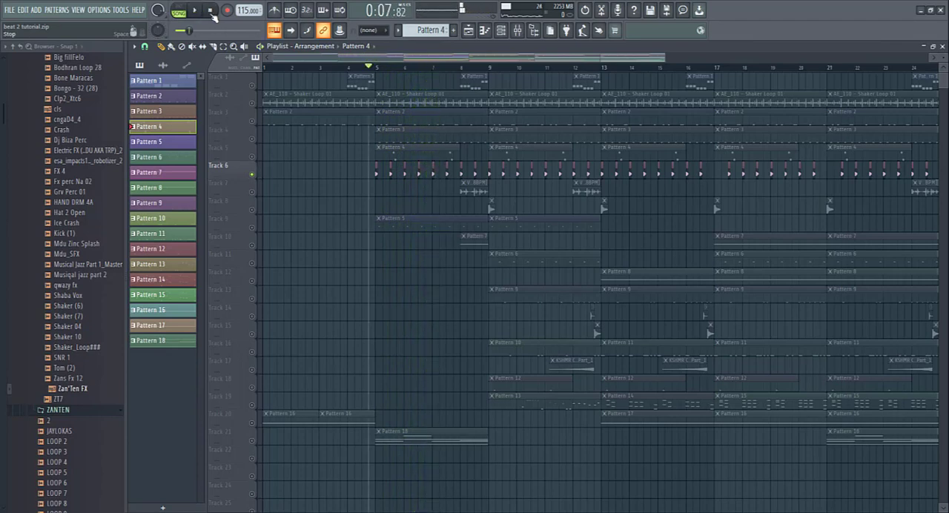
- Unmute Tracks 1 to 5 alongside Track 6 and play the six tracks together from just before bar 5
left_click(253, 158)
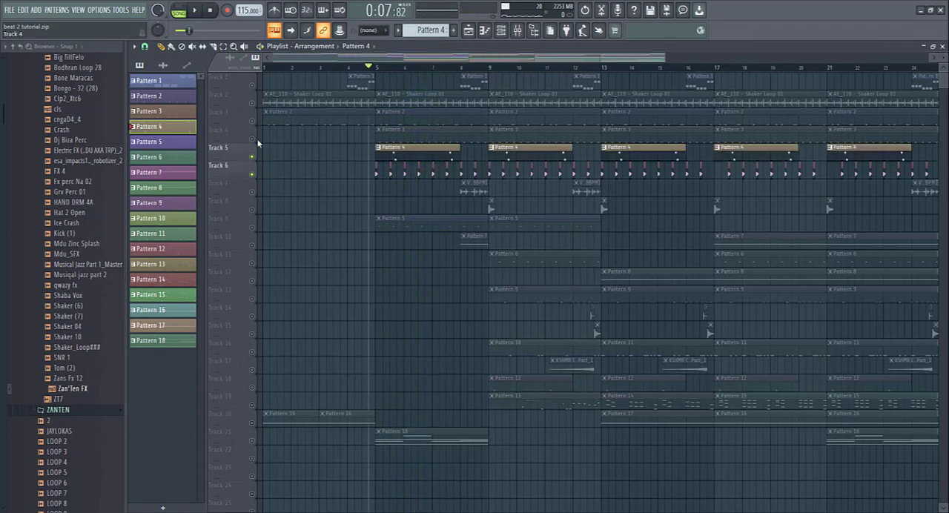
left_click(252, 139)
left_click(253, 122)
left_click(253, 104)
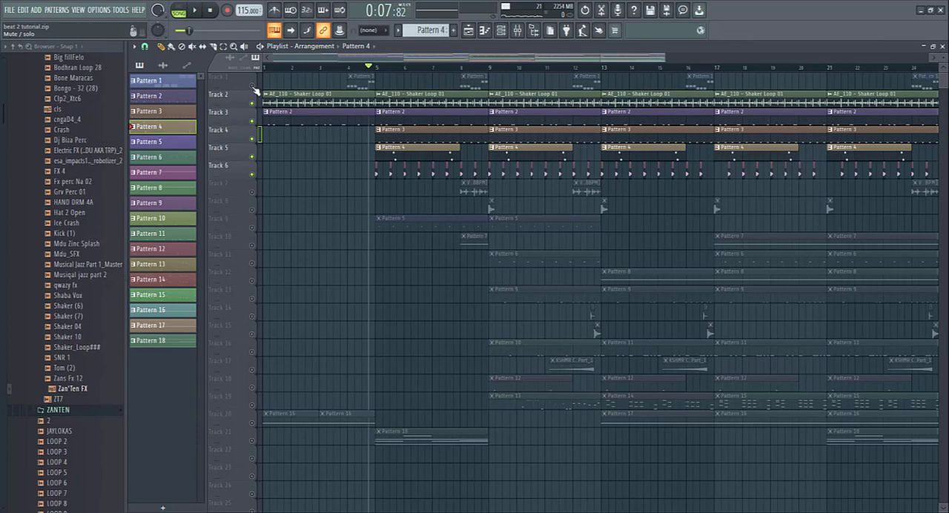
left_click(253, 86)
left_click(196, 10)
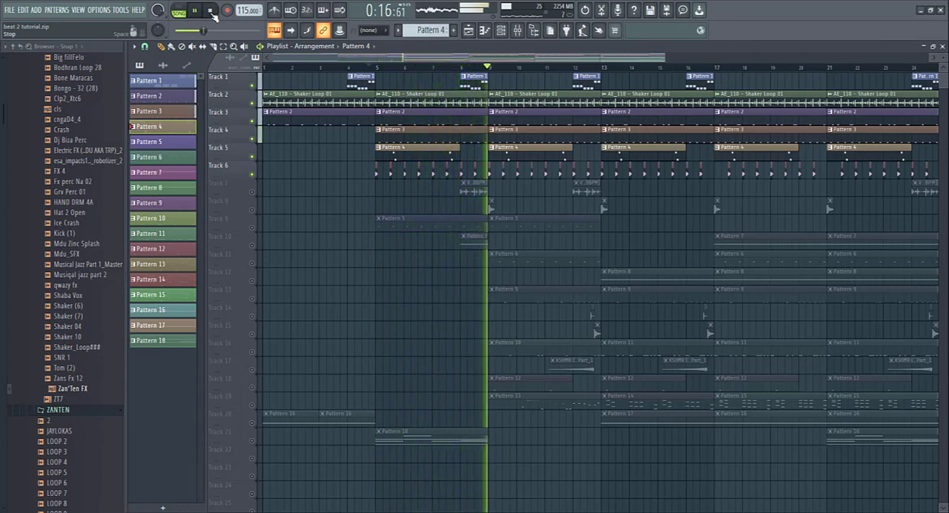
left_click(211, 11)
- Solo Track 9 and play its Pattern 5 clips from bar 5
left_click(253, 227)
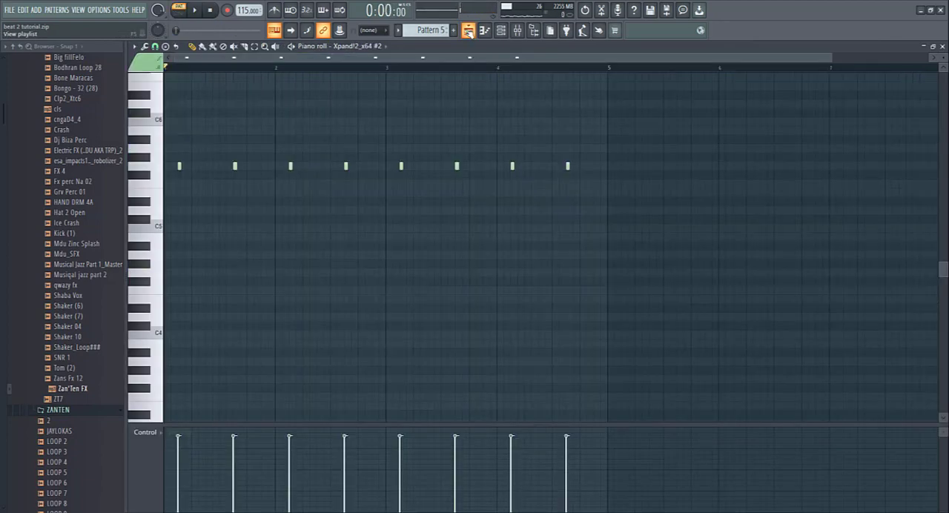
left_click(468, 31)
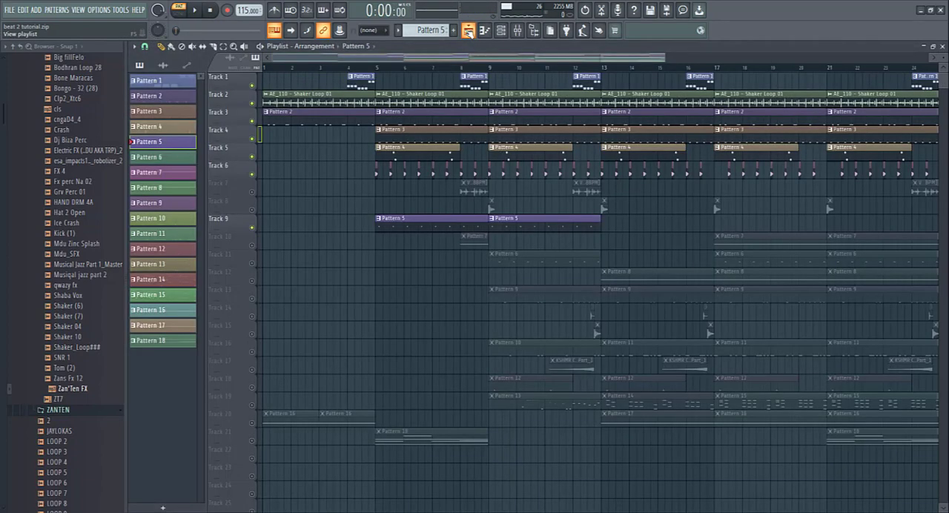
left_click(376, 69)
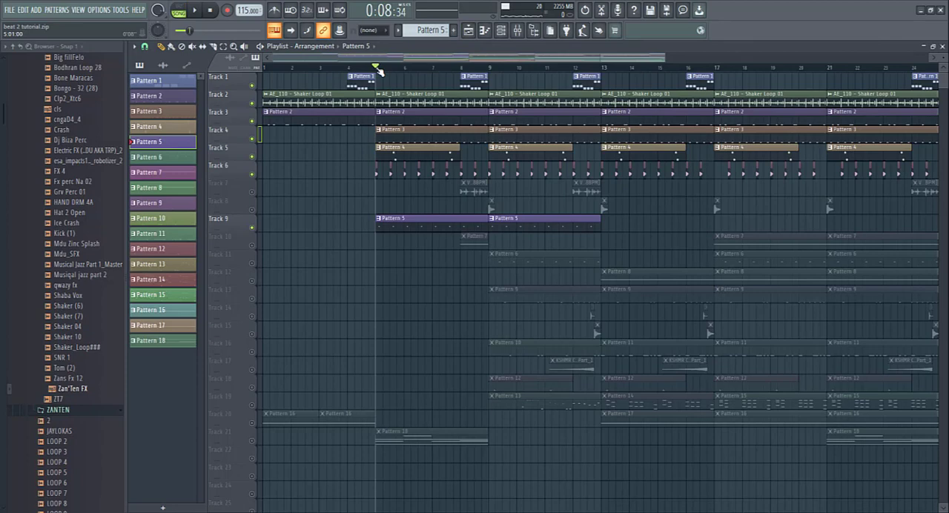
right_click(251, 229)
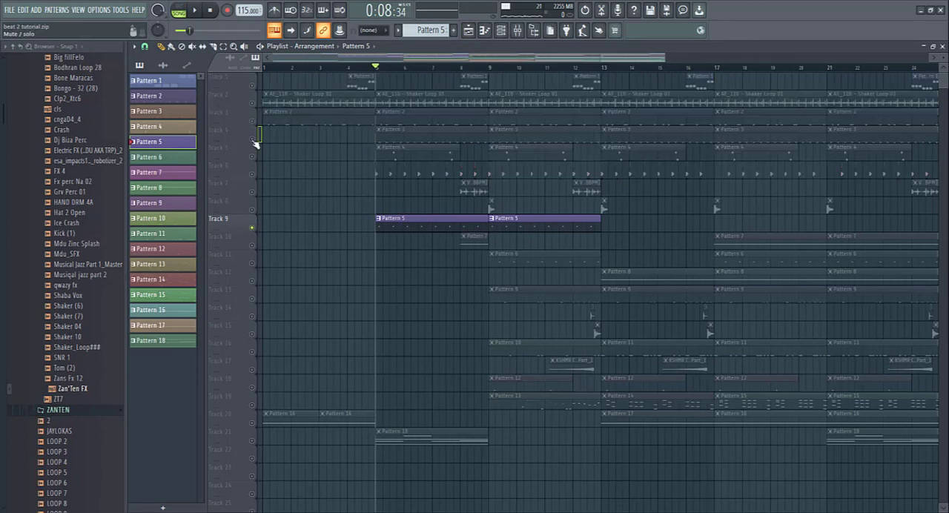
left_click(194, 10)
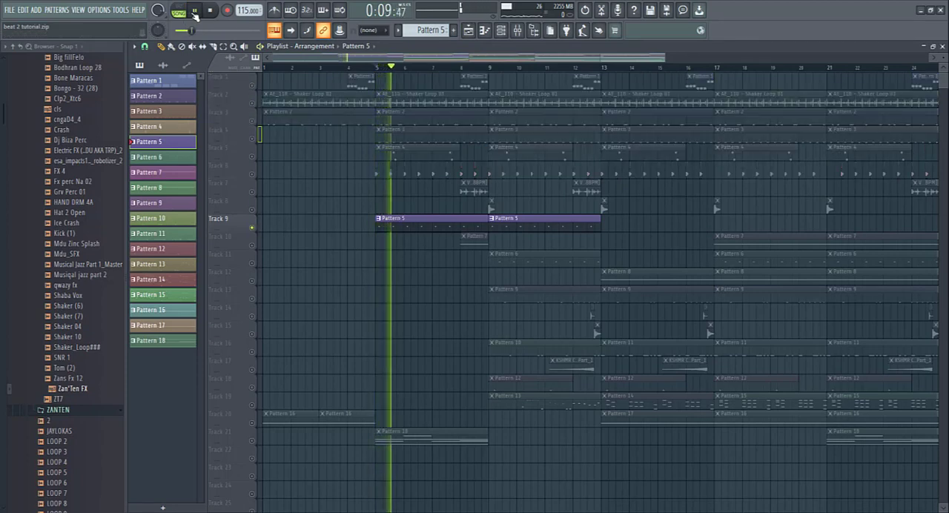
- Examine Pattern 5's notes and its Xpand!2_x64 #2 instrument, then return to the Playlist and stop playback
double_click(437, 224)
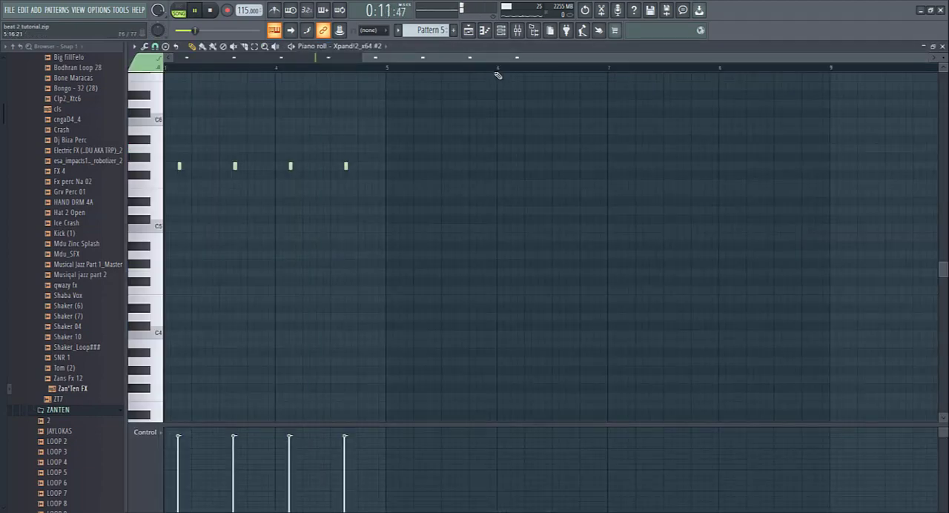
left_click(501, 30)
left_click(205, 220)
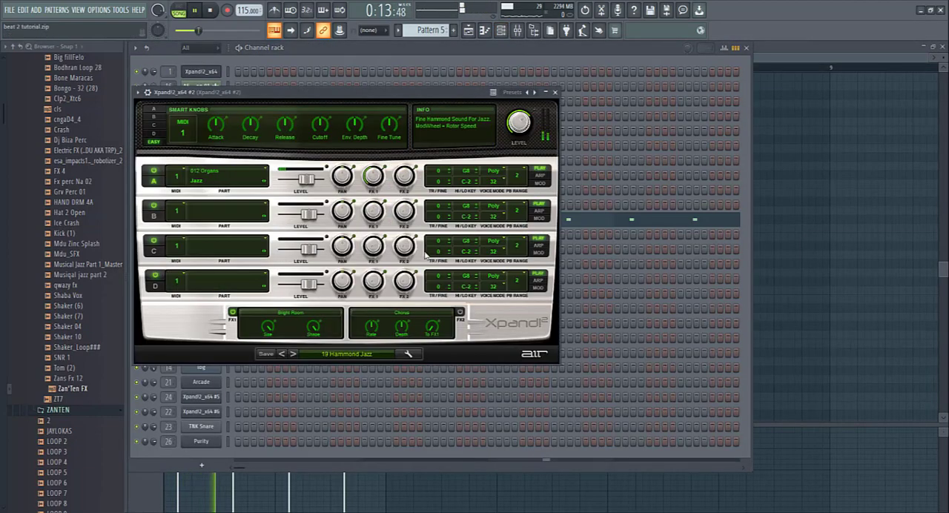
left_click(468, 30)
left_click(211, 13)
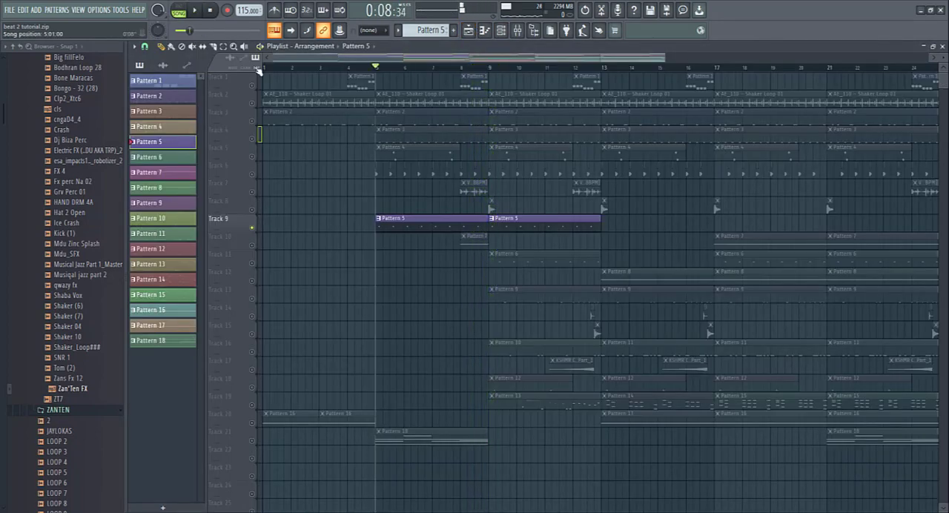
- Bring back the full Playlist with only Tracks 7, 10 and 21 muted, and play it from bar 5
right_click(253, 104)
right_click(253, 104)
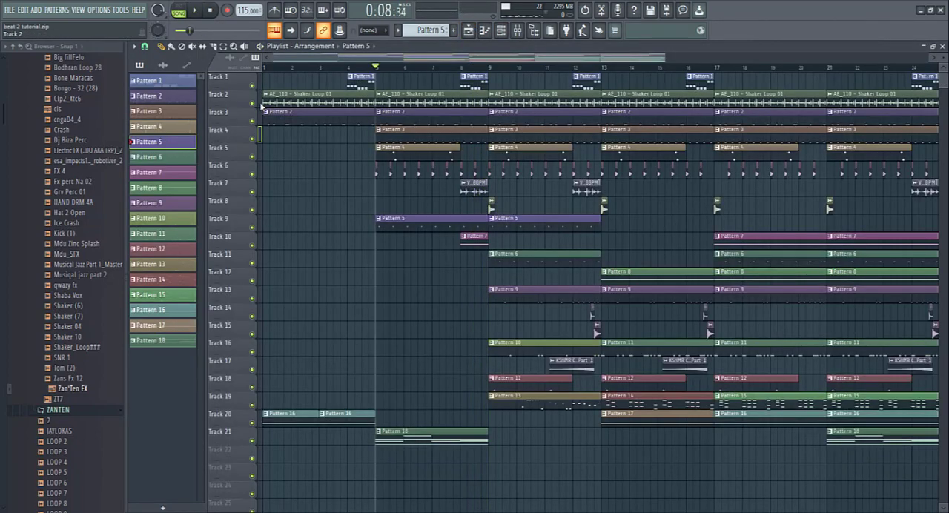
key("ctrl+z")
key("space")
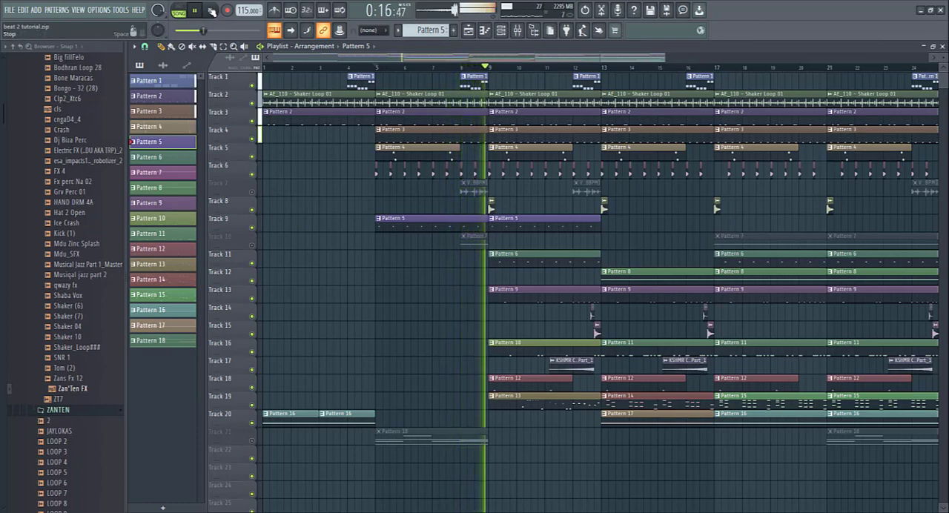
key("space")
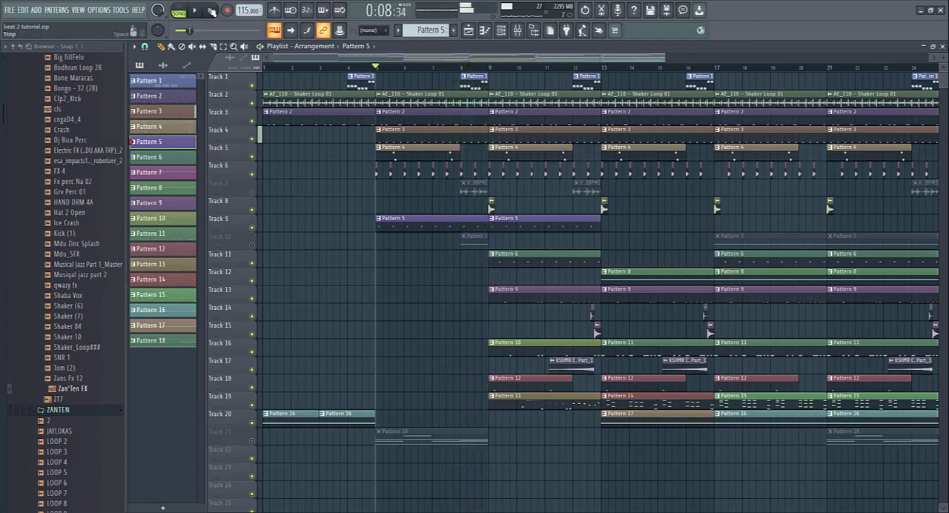
- Solo Track 21 and play its Pattern 18 clip from bar 5
left_click(253, 441)
right_click(253, 441)
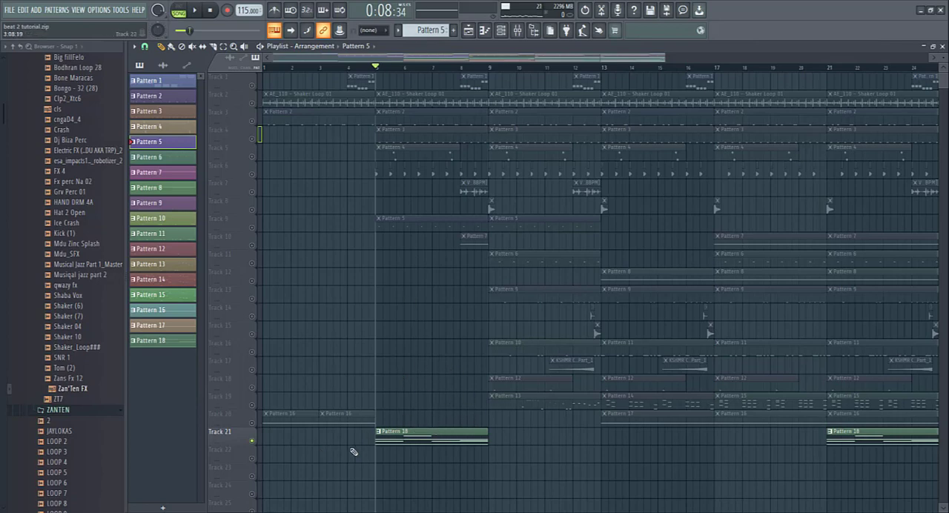
right_click(253, 440)
right_click(253, 440)
left_click(195, 11)
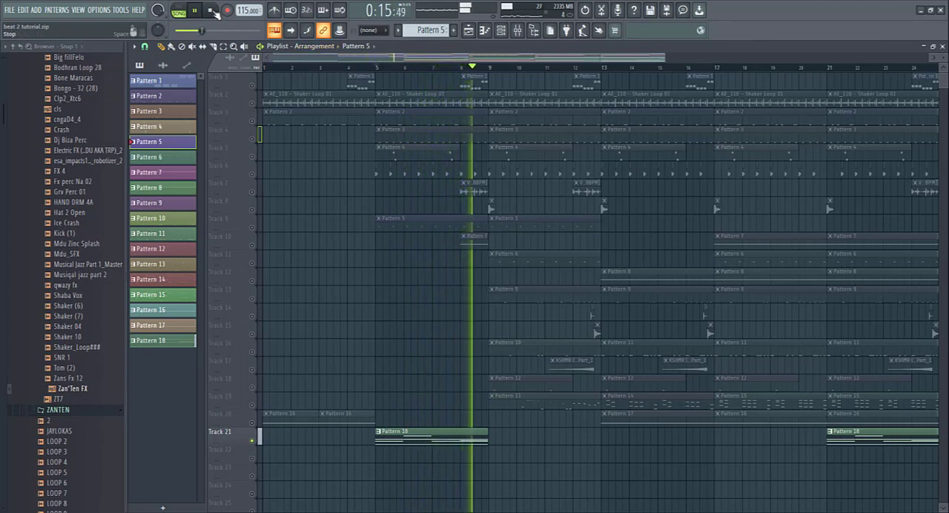
left_click(209, 11)
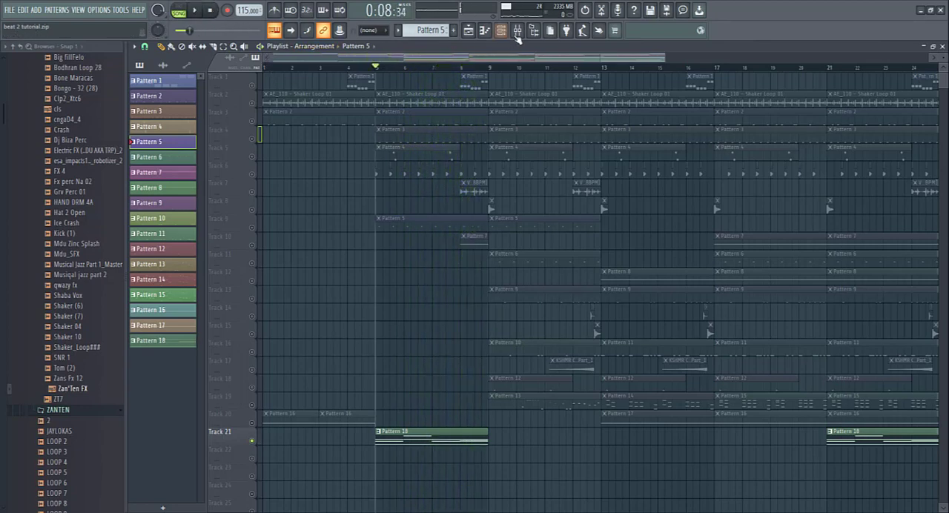
- Open the Gross Beat effect on the Purity mixer insert and examine its Basic 9 time envelope
left_click(517, 29)
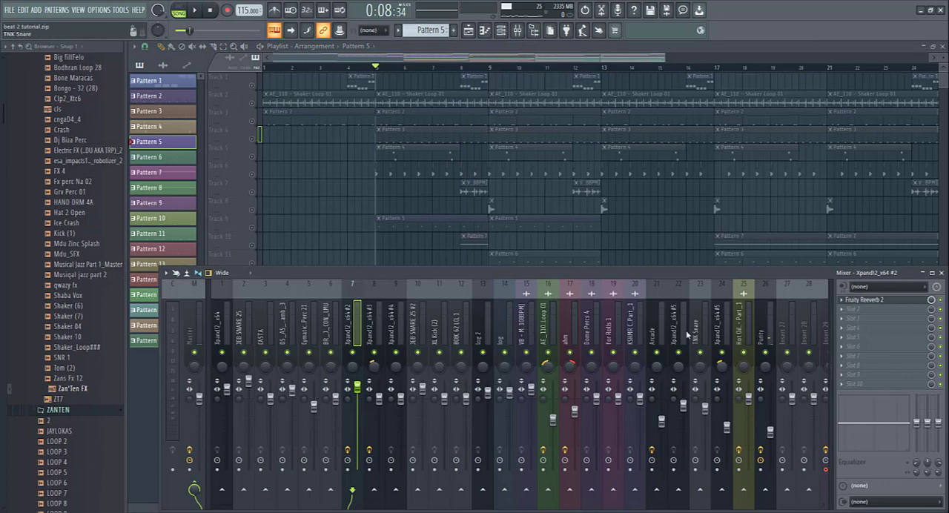
scroll(661, 337, "down", 3)
left_click(642, 337)
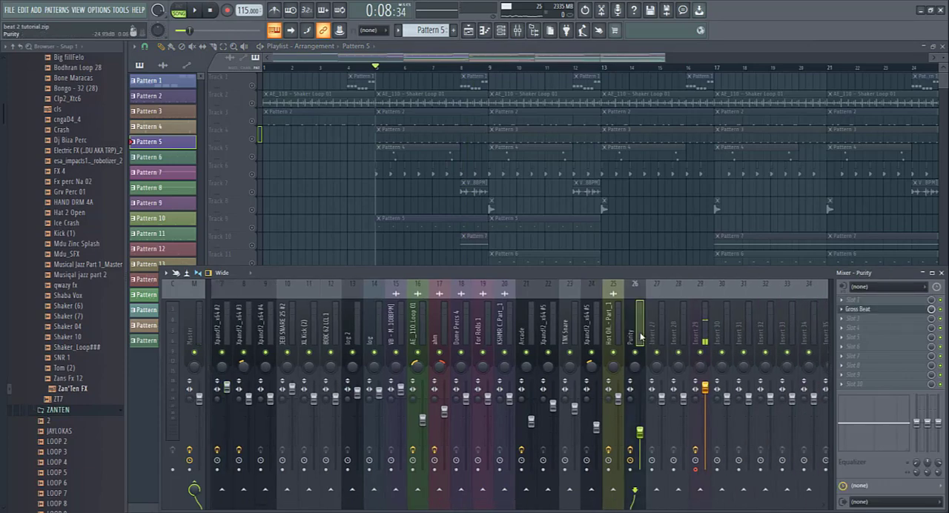
left_click(858, 309)
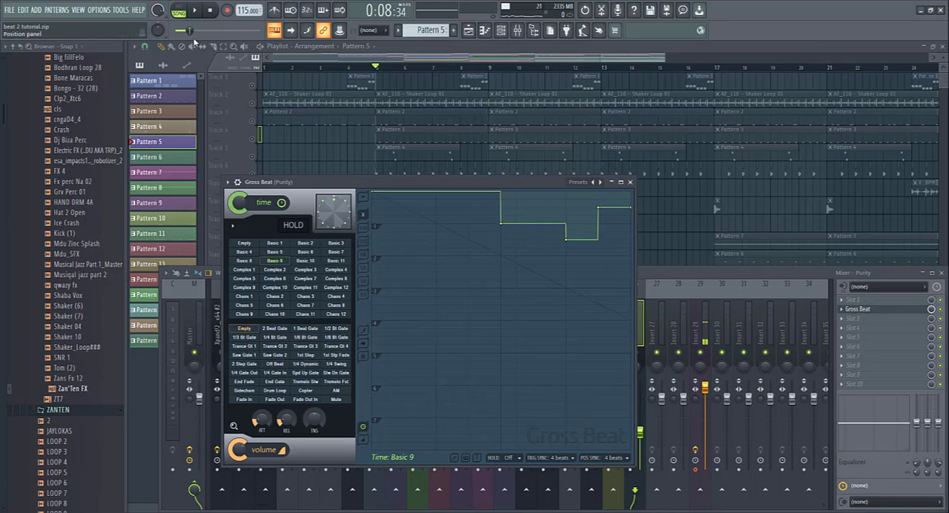
- Bypass Gross Beat on the Purity insert and play Pattern 18 from bar 5 without the effect
left_click(941, 310)
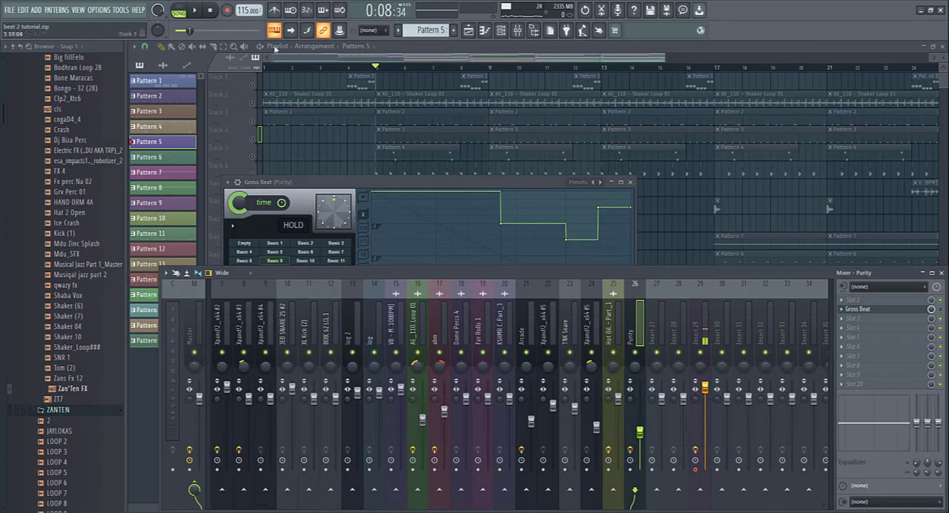
left_click(194, 11)
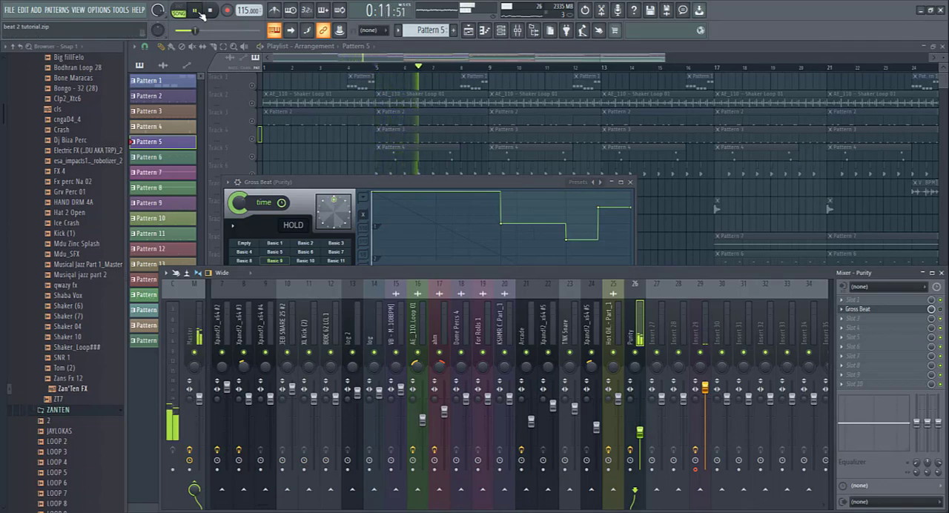
left_click(211, 11)
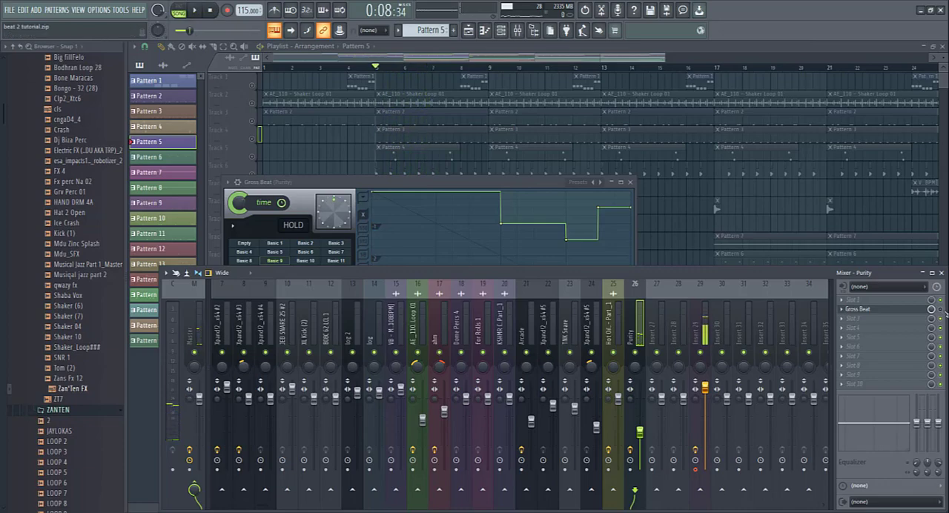
- Play Pattern 18 from bar 5 with Gross Beat enabled, then return to the Playlist and stop playback
key("space")
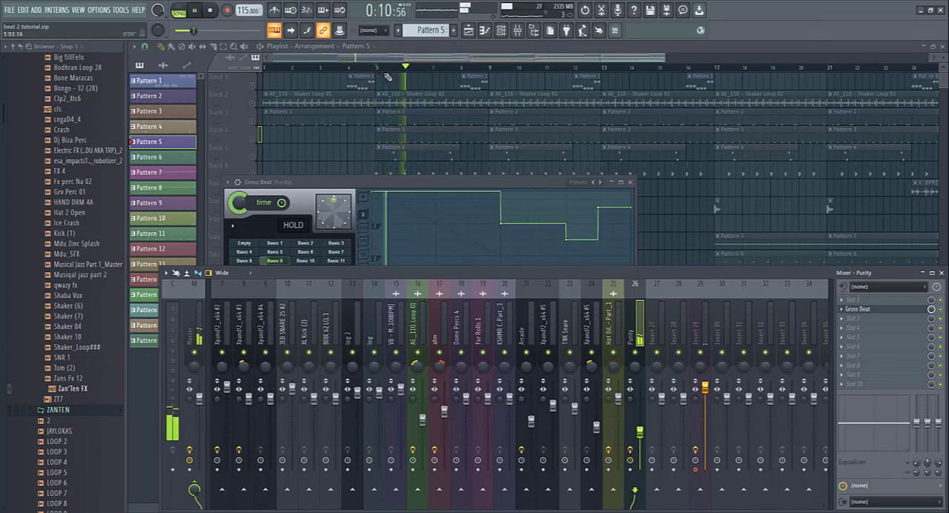
key("F12")
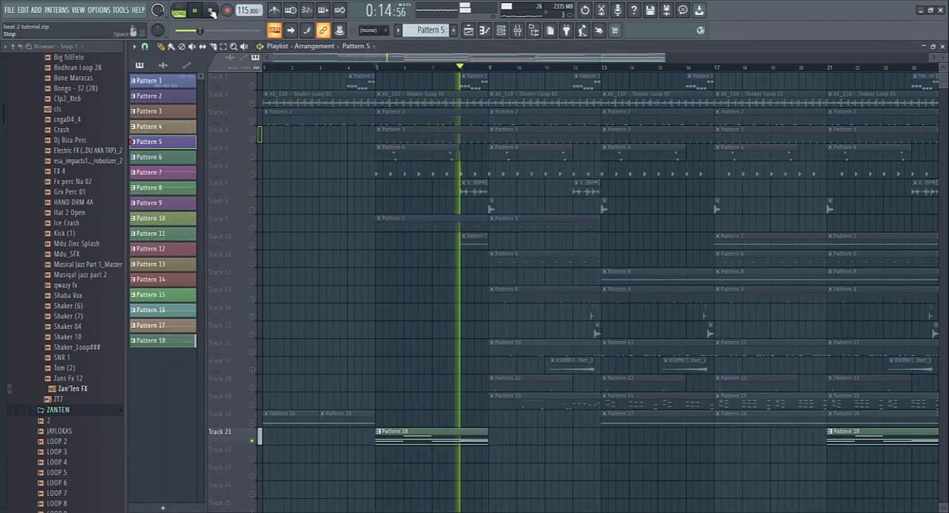
key("space")
- Solo Track 7 in place of Track 21 and play its audio clip from bar 8
right_click(252, 105)
right_click(253, 104)
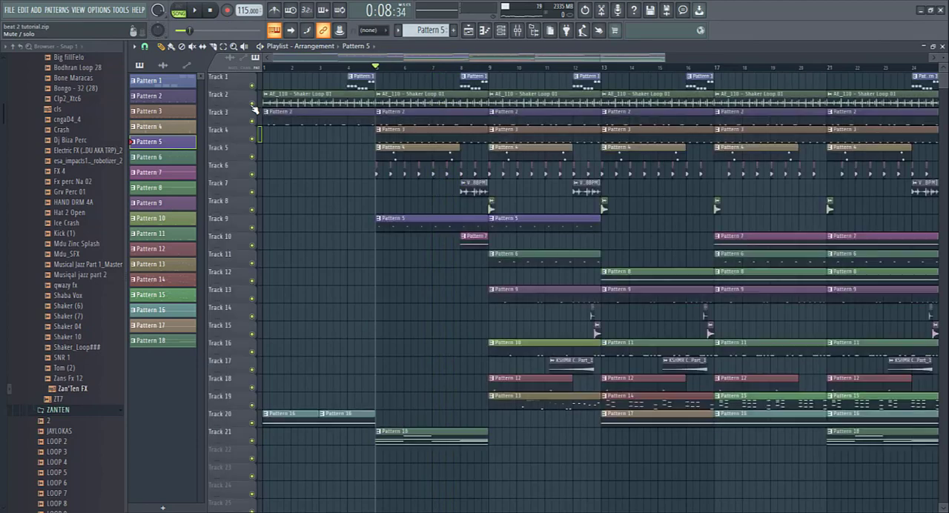
right_click(253, 192)
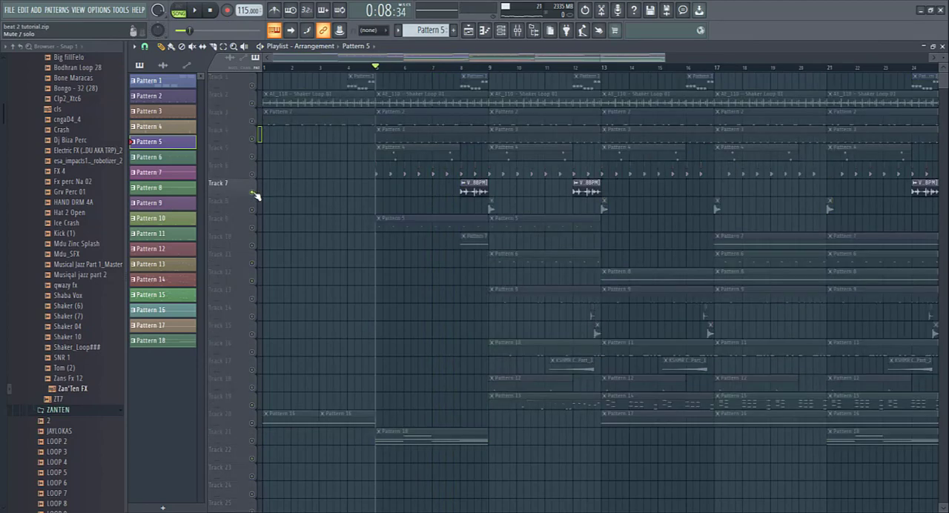
left_click(461, 69)
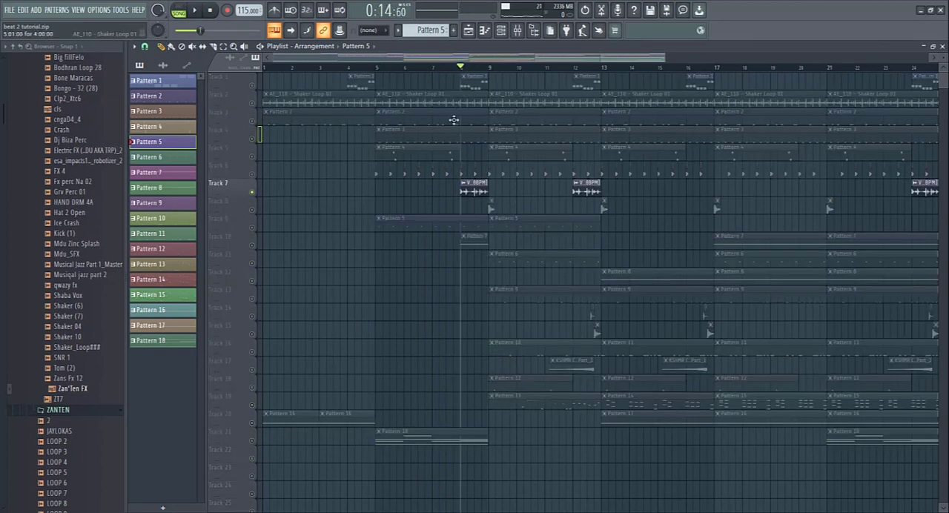
left_click(196, 11)
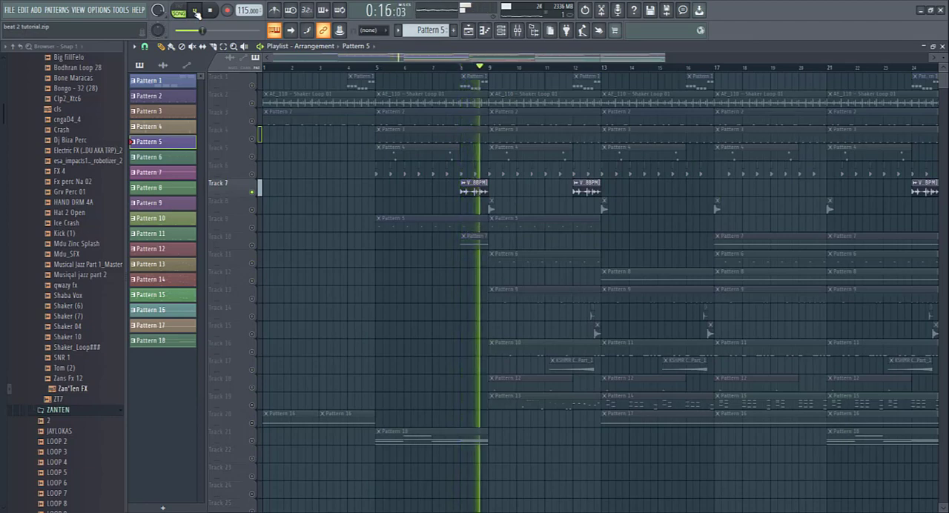
left_click(210, 11)
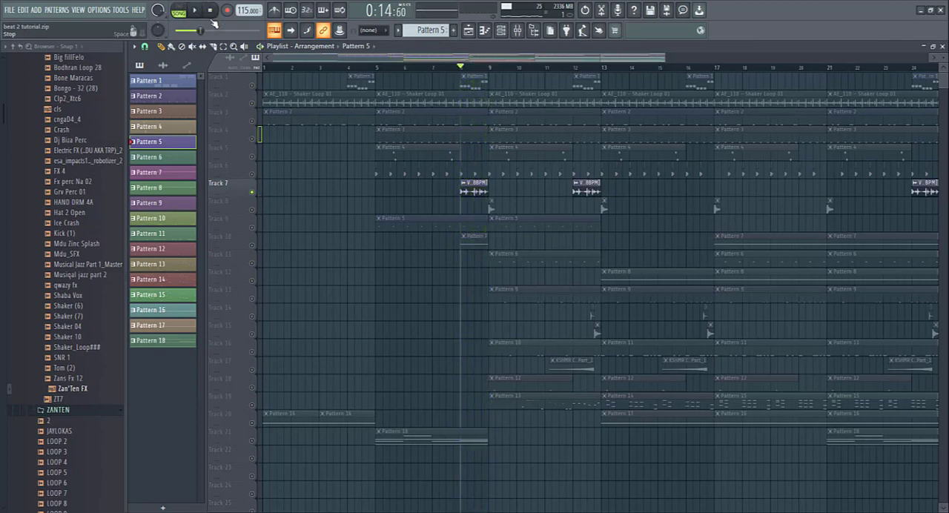
- Solo Track 10 and play its Pattern 7 clip from bar 8
right_click(252, 245)
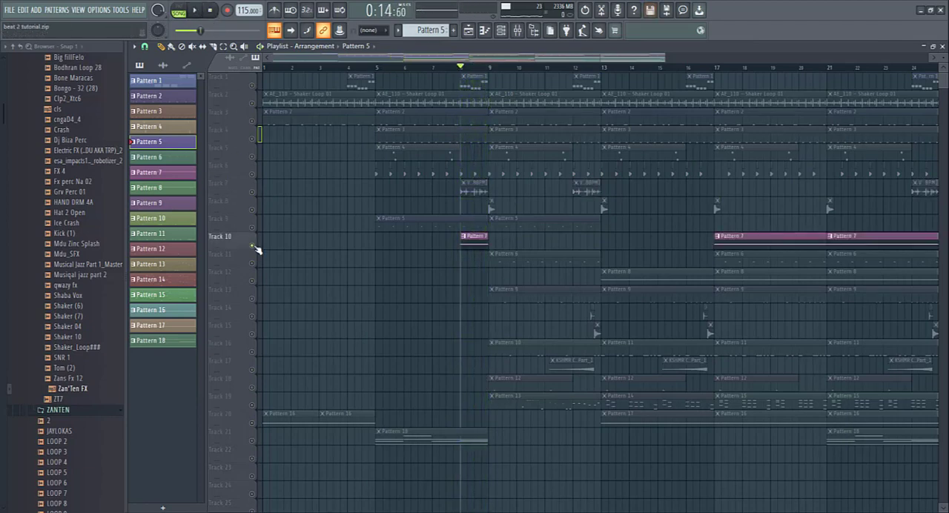
left_click(200, 11)
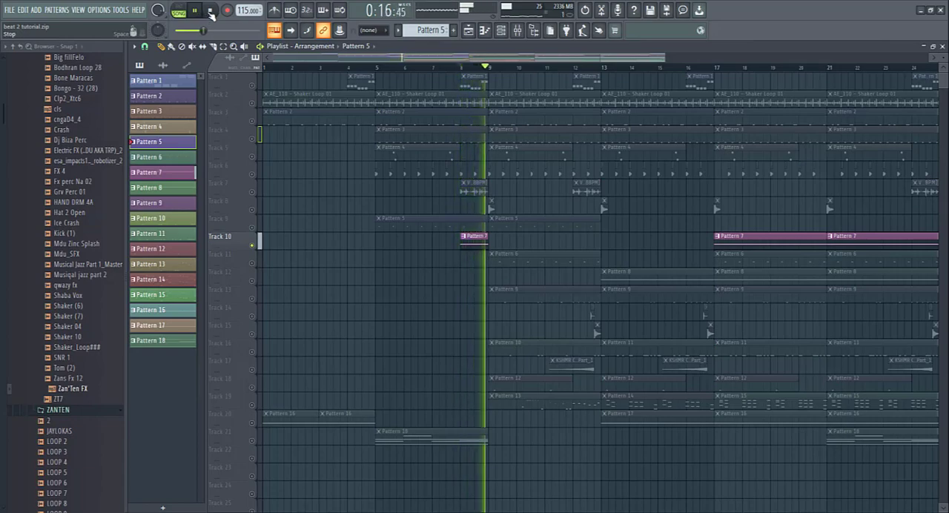
left_click(210, 11)
- Examine Pattern 7's notes and the +01 Mr Sid preset of its Xpand!2_x64 #5 instrument, then return to the Playlist
double_click(471, 243)
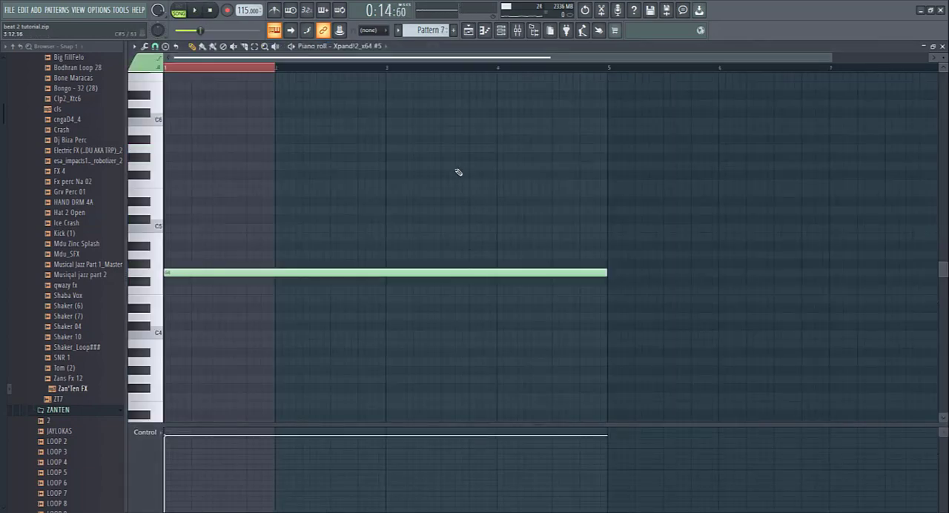
left_click(501, 30)
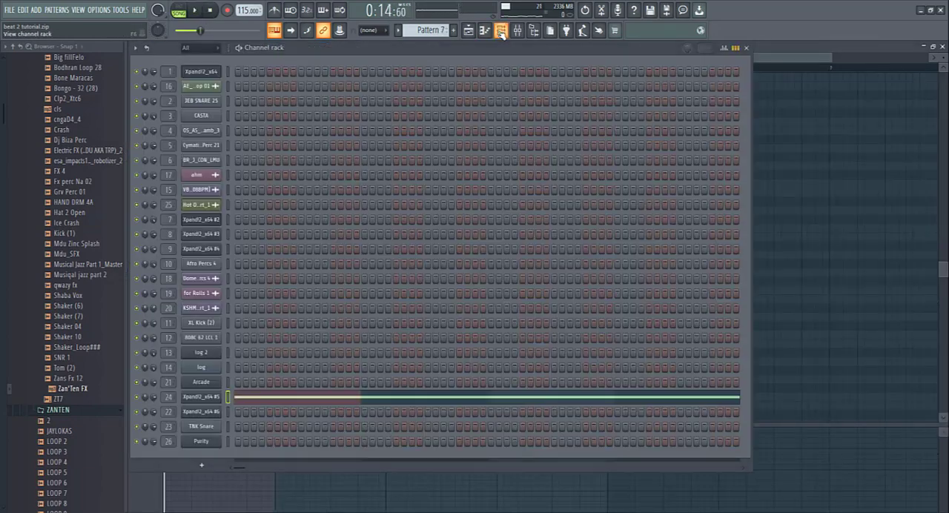
left_click(199, 400)
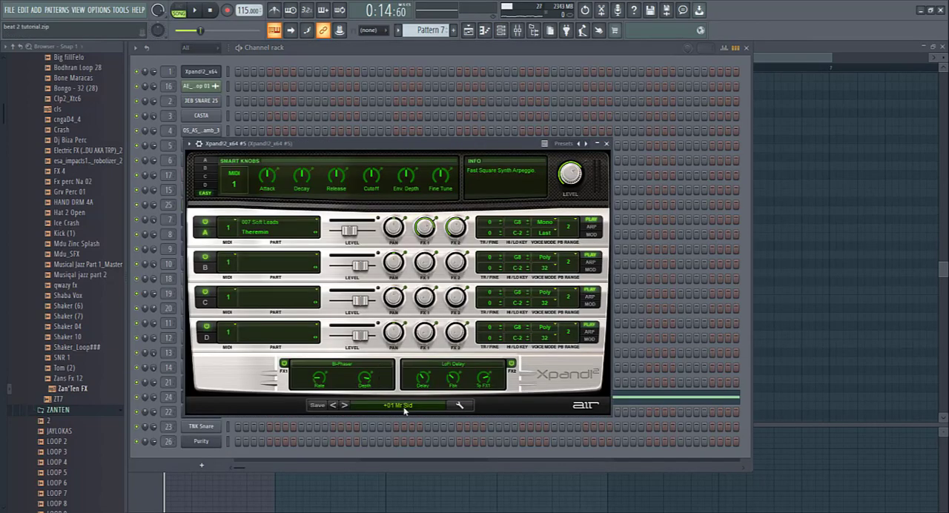
left_click(607, 144)
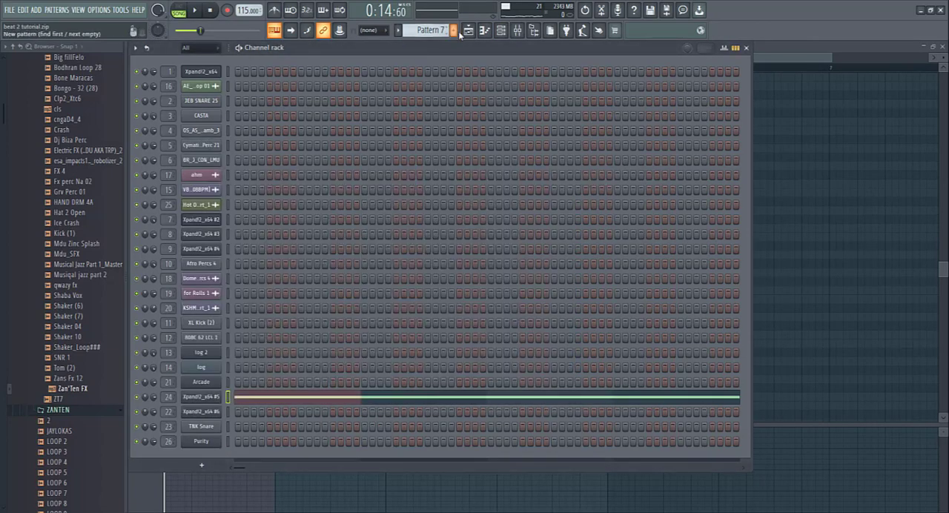
left_click(468, 30)
- Bring back all Playlist tracks and play the arrangement from the beginning, then stop playback
right_click(252, 121)
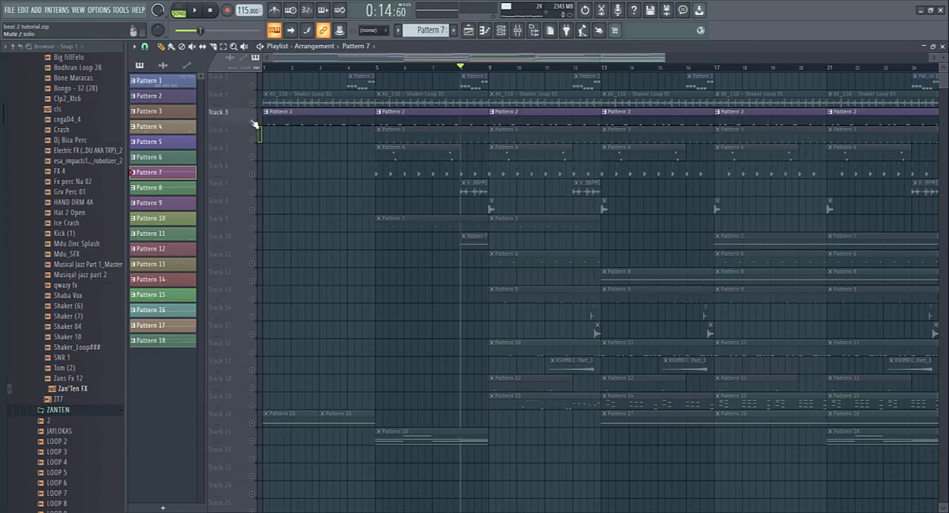
right_click(252, 121)
key("space")
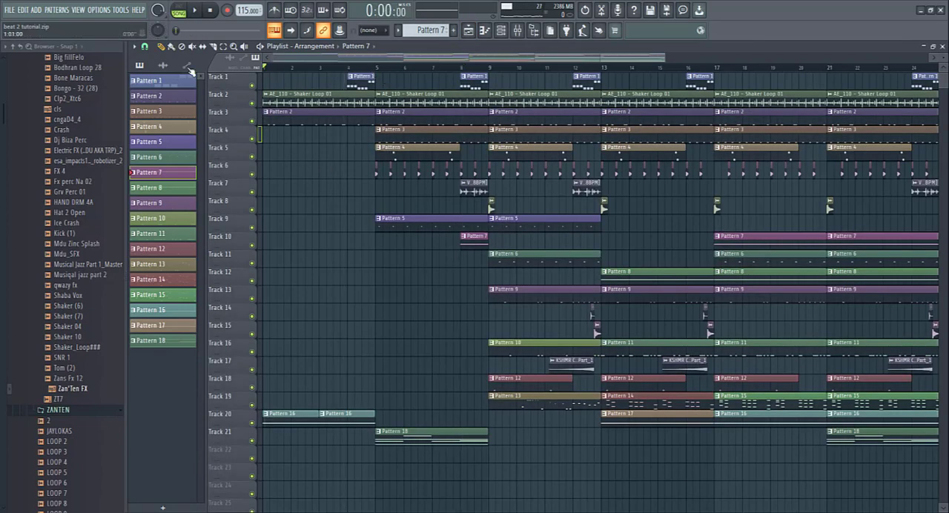
key("space")
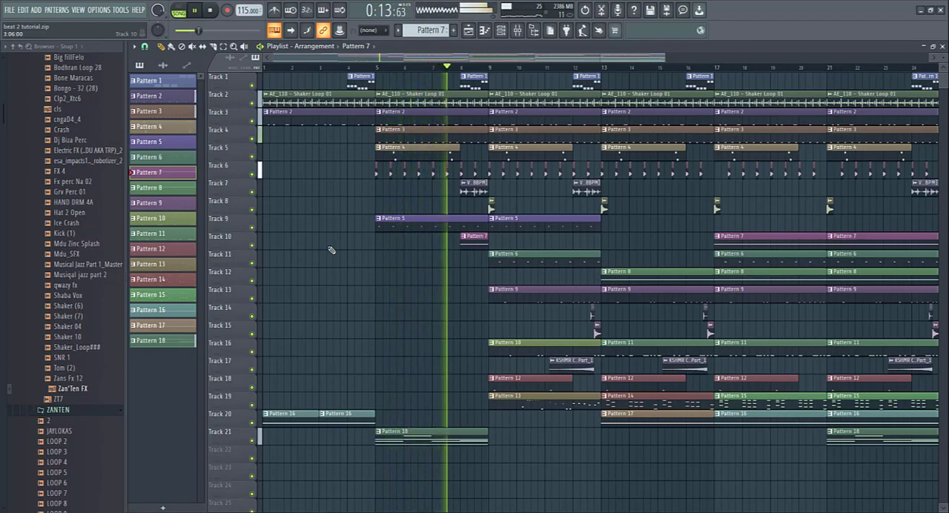
left_click(212, 10)
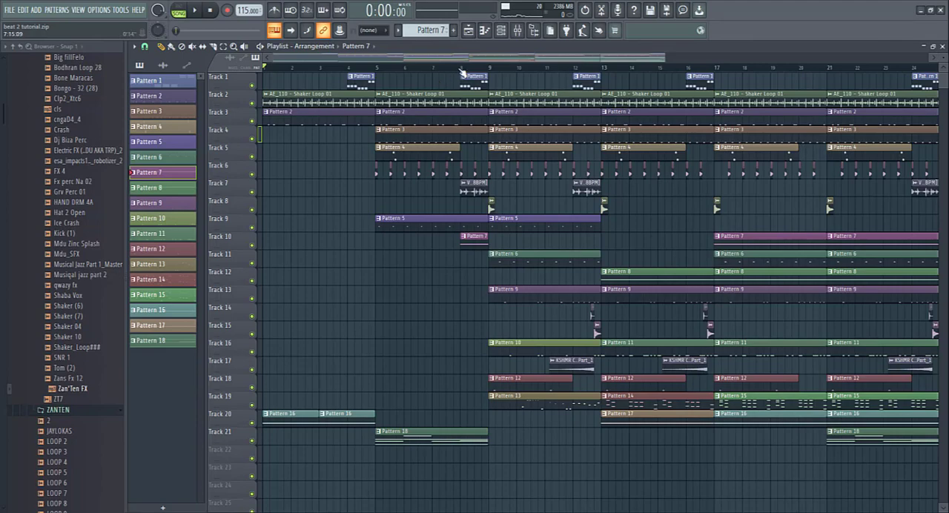
- Solo Track 11, examine Pattern 6's notes in the Piano roll, and play the clip from bar 9
left_click(490, 70)
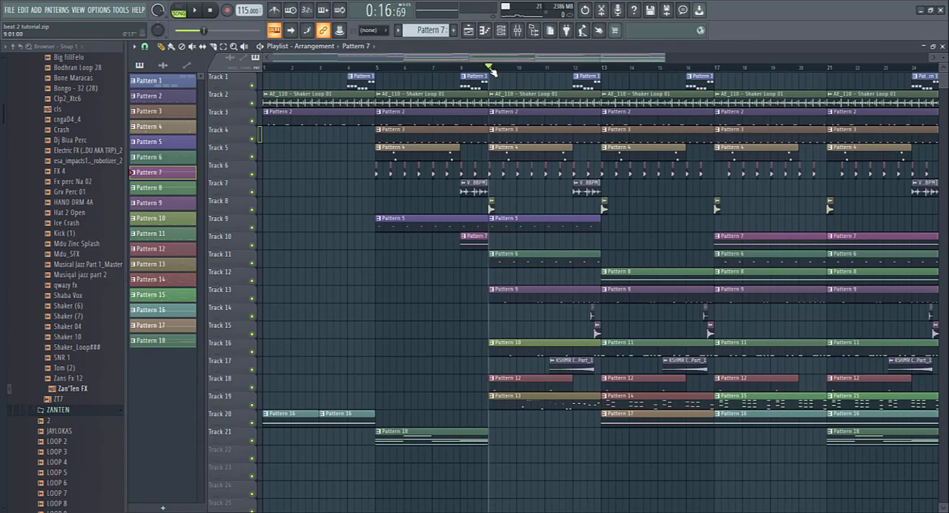
right_click(252, 263)
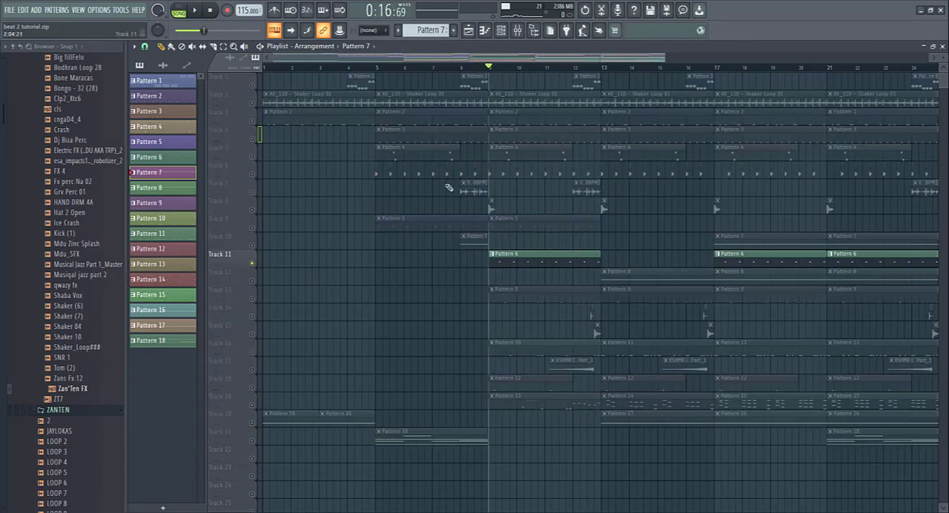
double_click(516, 257)
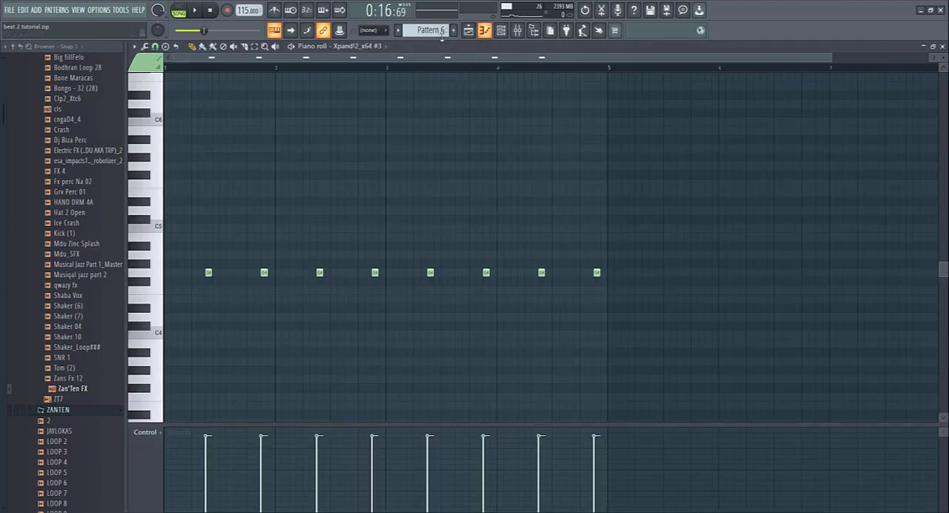
left_click(469, 30)
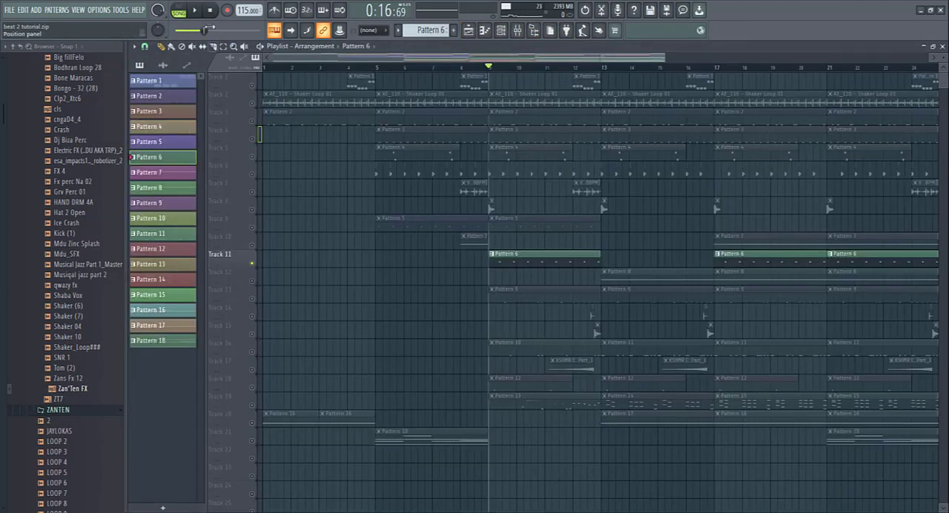
left_click(195, 10)
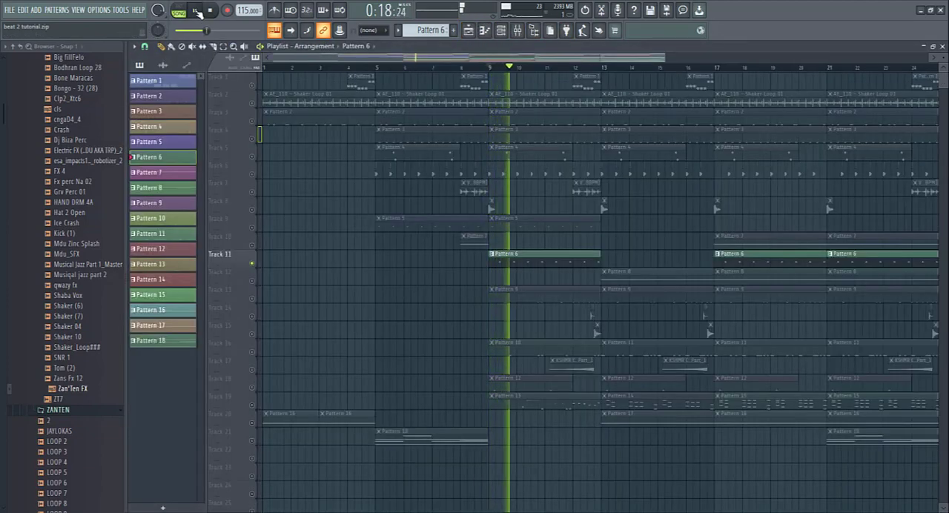
key("space")
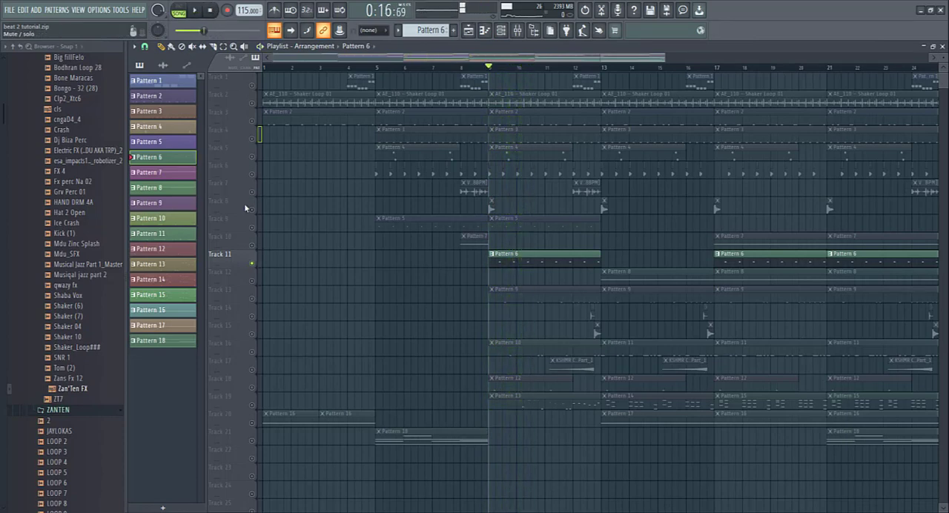
- Unmute Track 9 alongside Track 11 and play Patterns 5 and 6 together from bar 9
left_click(253, 229)
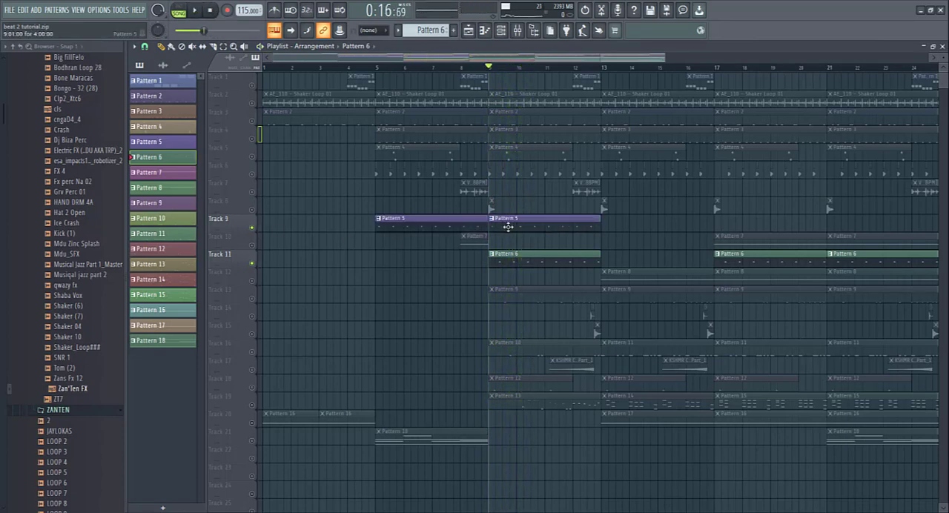
left_click(197, 10)
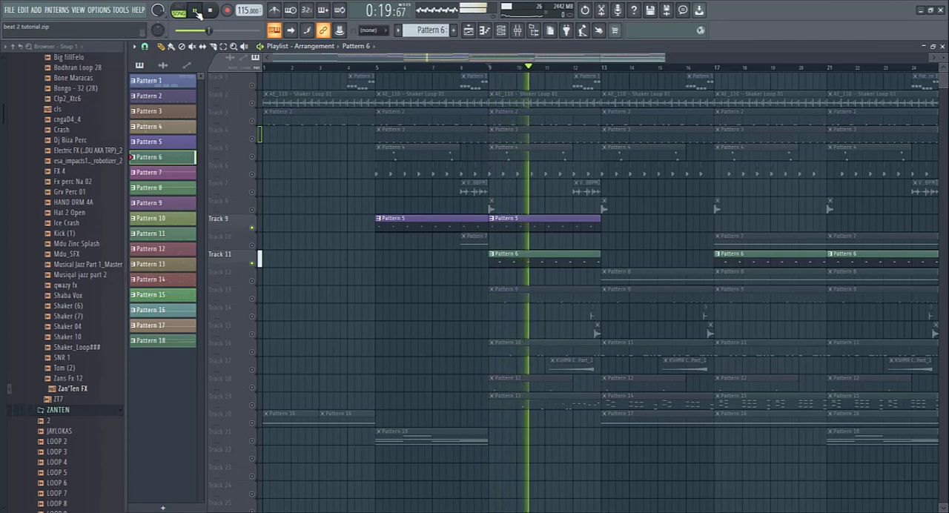
left_click(211, 10)
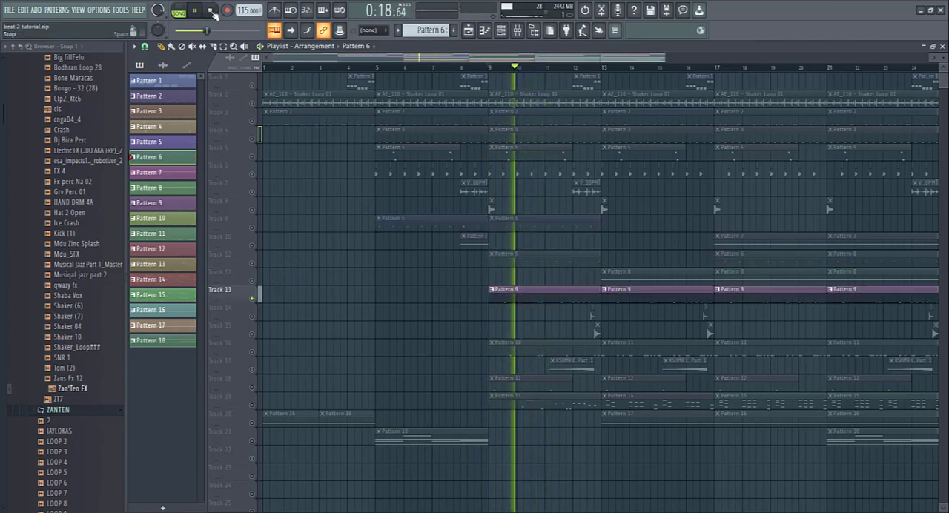
- Solo Track 13 and play its Pattern 9 clips from bar 9 while examining the Afro Percs 4 notes
left_click(211, 11)
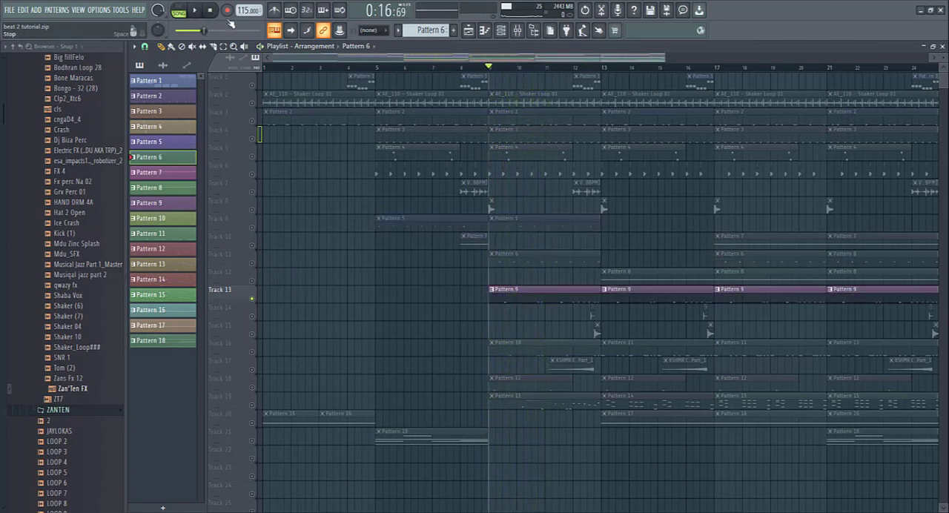
double_click(533, 299)
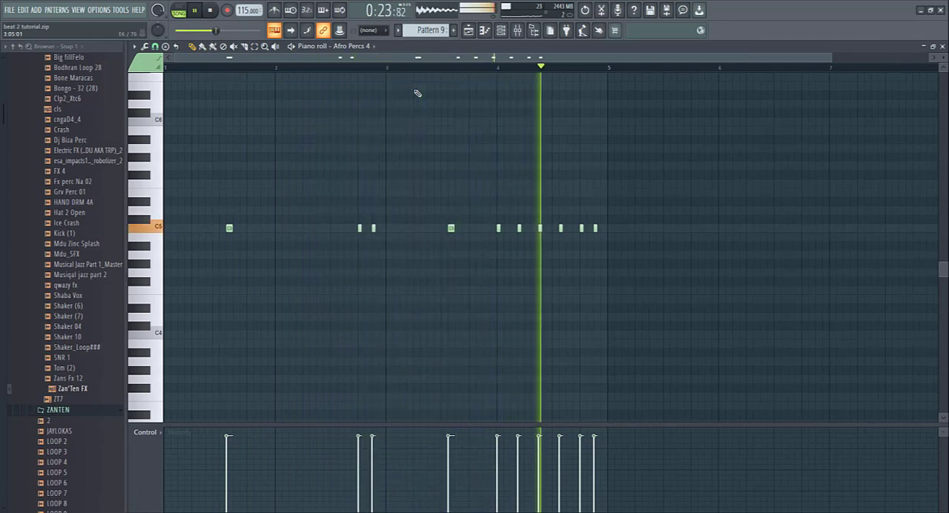
left_click(469, 30)
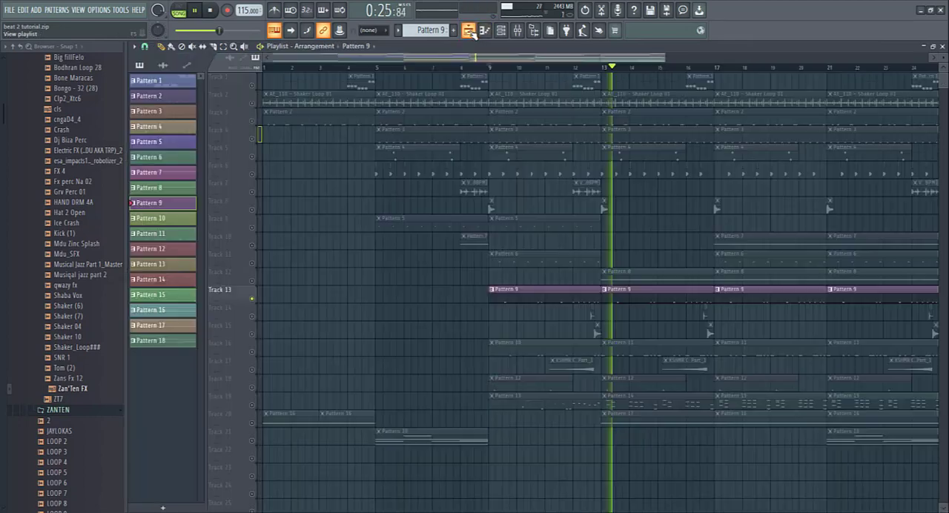
- Play Track 16 alone from bar 9 with Track 13 muted, examine Pattern 10's notes in the Piano roll, and stop playback
left_click(212, 11)
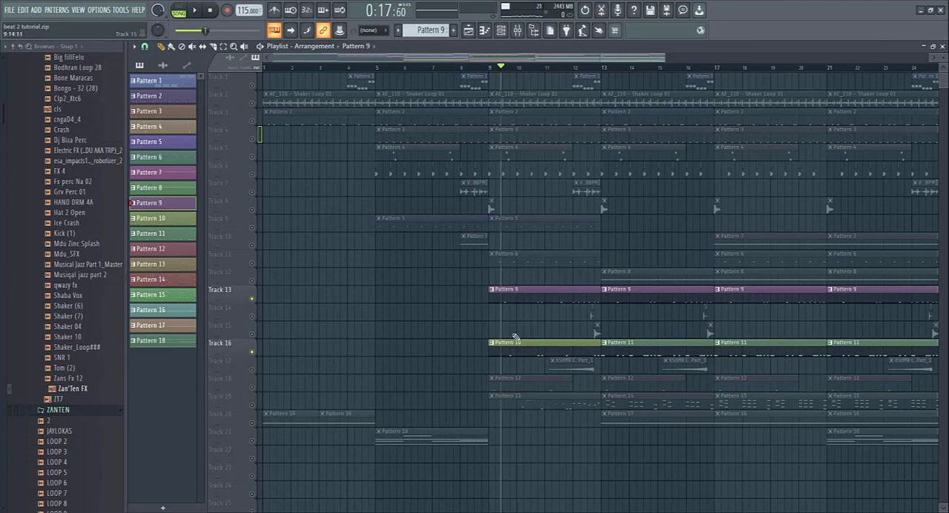
left_click(490, 68)
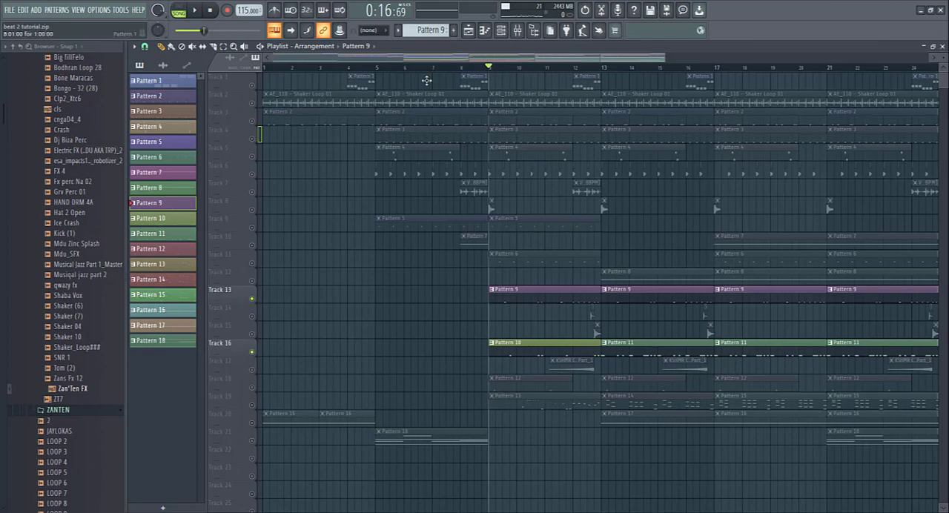
left_click(196, 11)
left_click(252, 299)
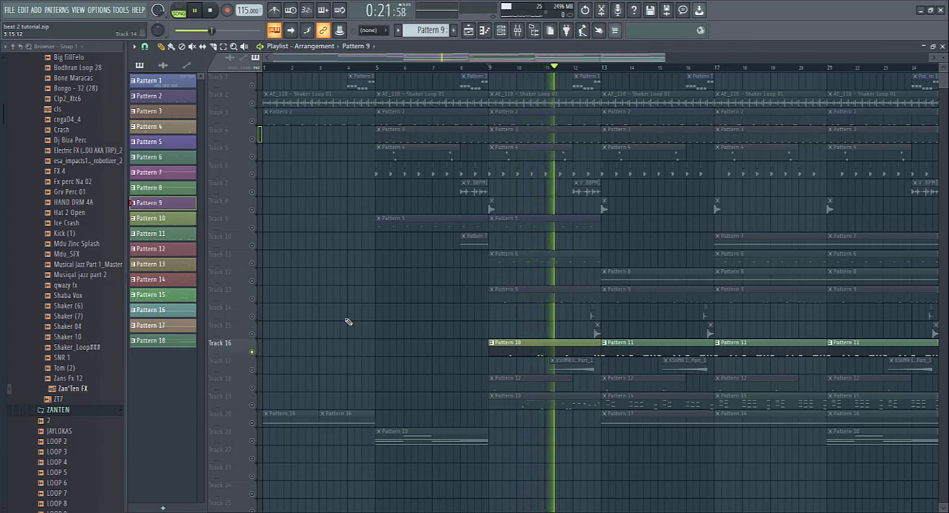
double_click(515, 347)
left_click_drag(331, 58, 232, 58)
left_click(468, 29)
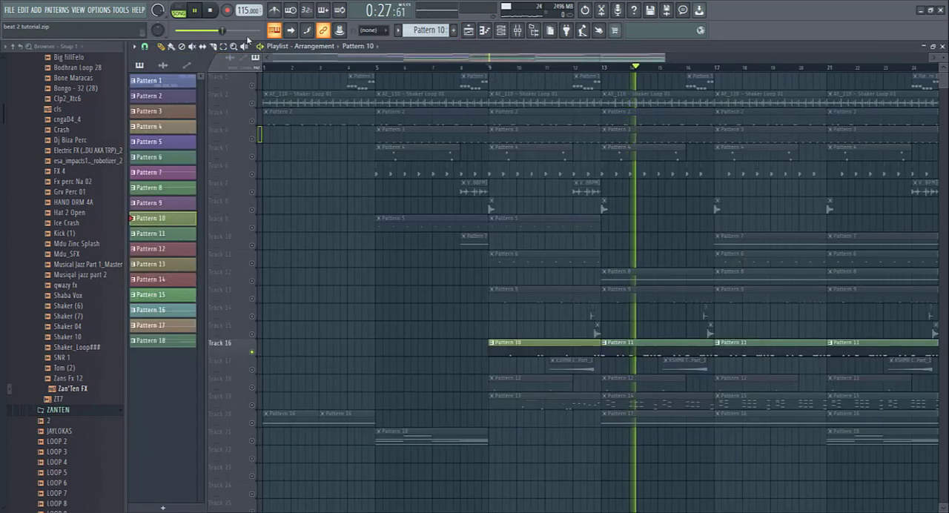
left_click(211, 11)
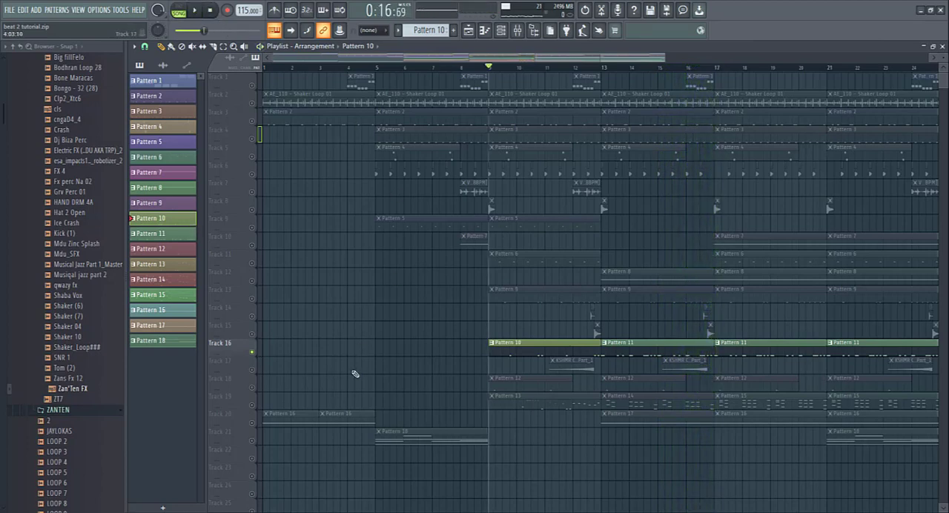
- Solo Track 18 and play its Pattern 12 clips from bar 9
left_click(253, 389)
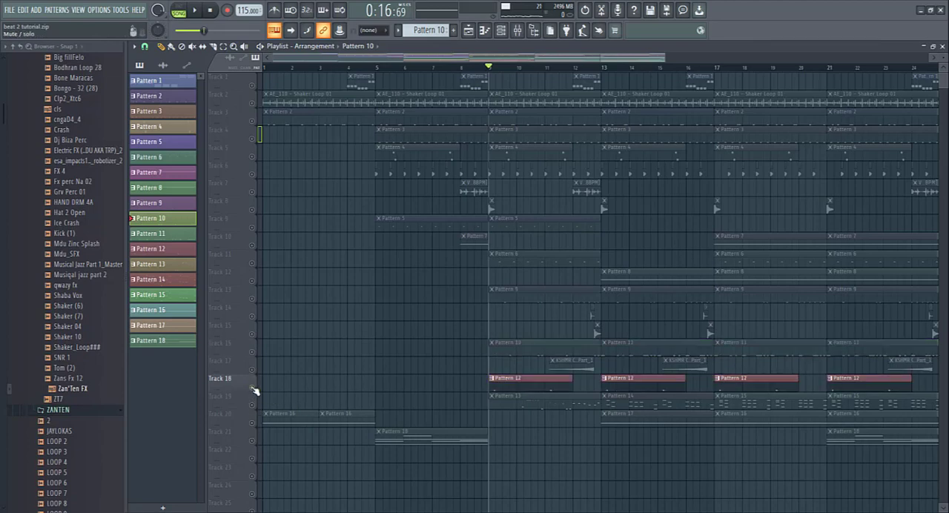
left_click(197, 11)
left_click(200, 11)
left_click(201, 11)
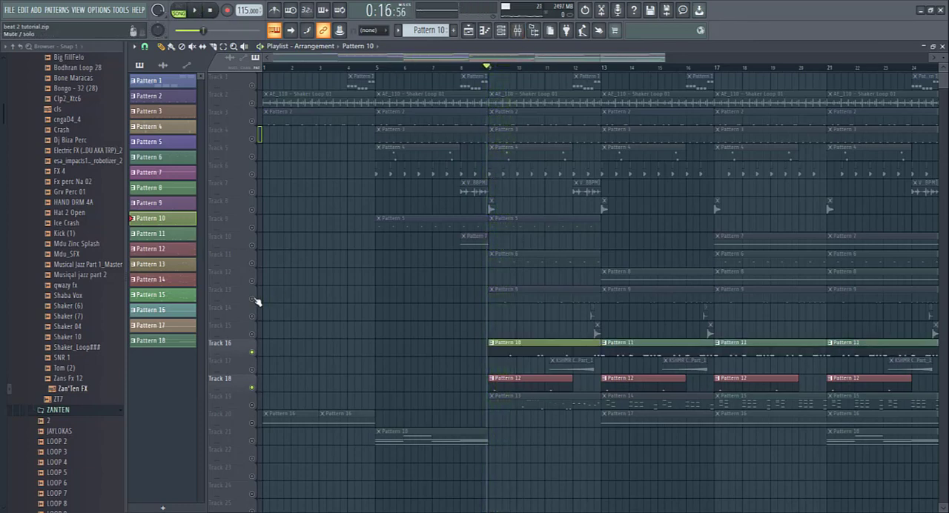
- Unmute the tracks above Track 18 one after another, then bring back all remaining Playlist tracks
left_click(253, 299)
left_click(253, 281)
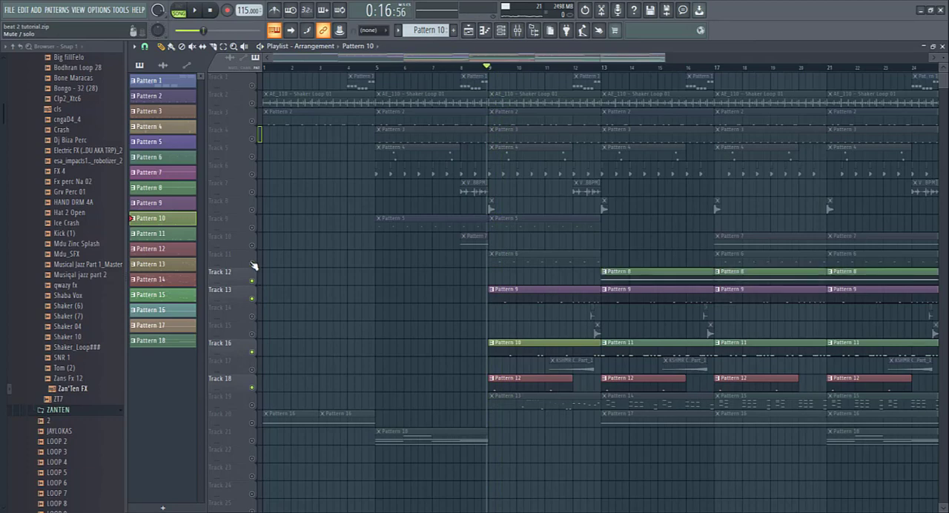
left_click(253, 263)
left_click(252, 228)
left_click(252, 210)
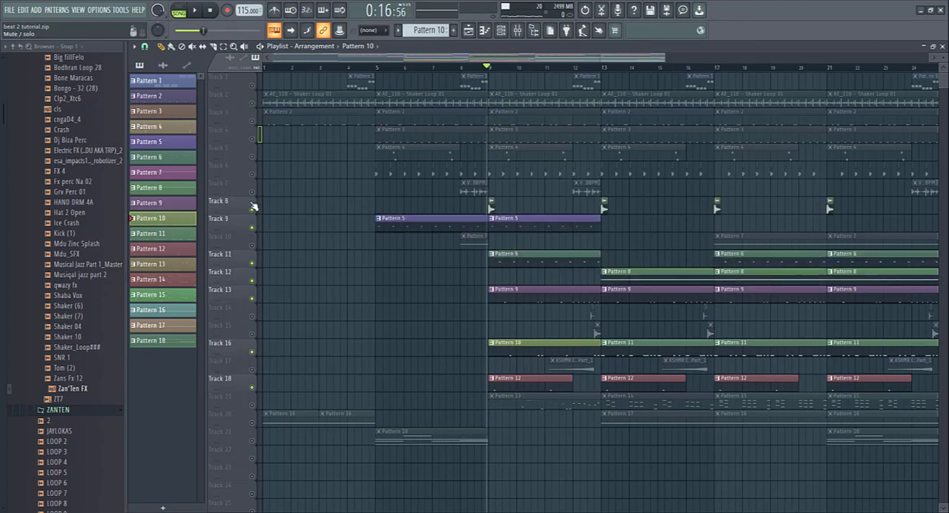
left_click(252, 192)
left_click(253, 174)
left_click(252, 157)
left_click(252, 139)
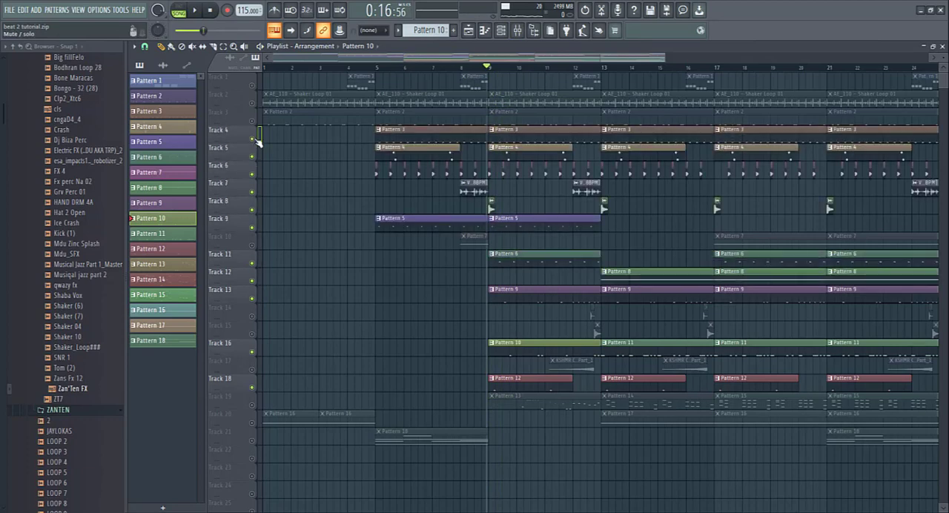
right_click(253, 139)
right_click(253, 139)
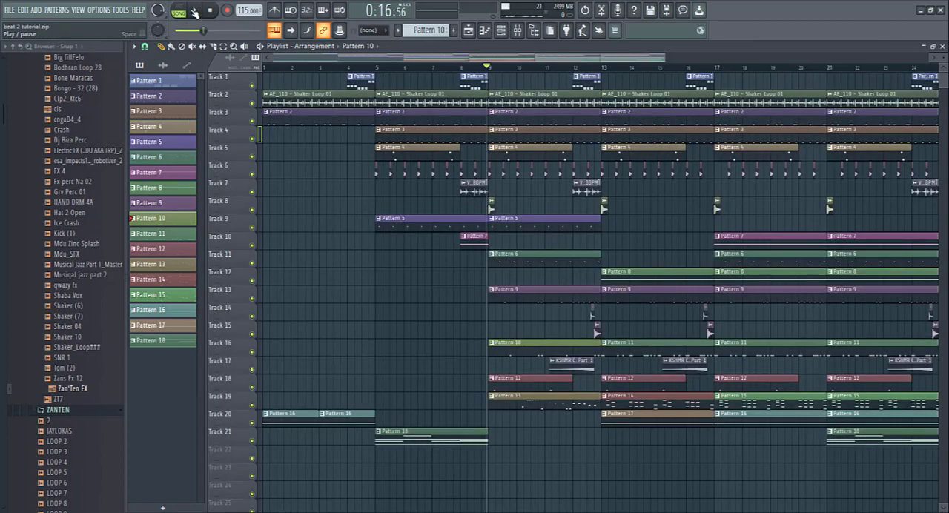
- Solo Track 19 and examine the log 2 notes of Pattern 13 across bars 1 to 5 in the Piano roll
right_click(252, 406)
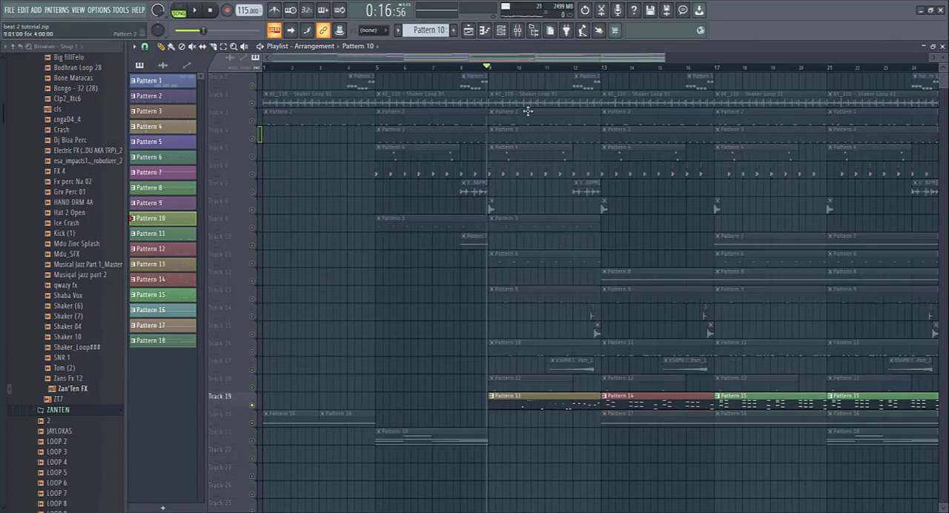
double_click(538, 405)
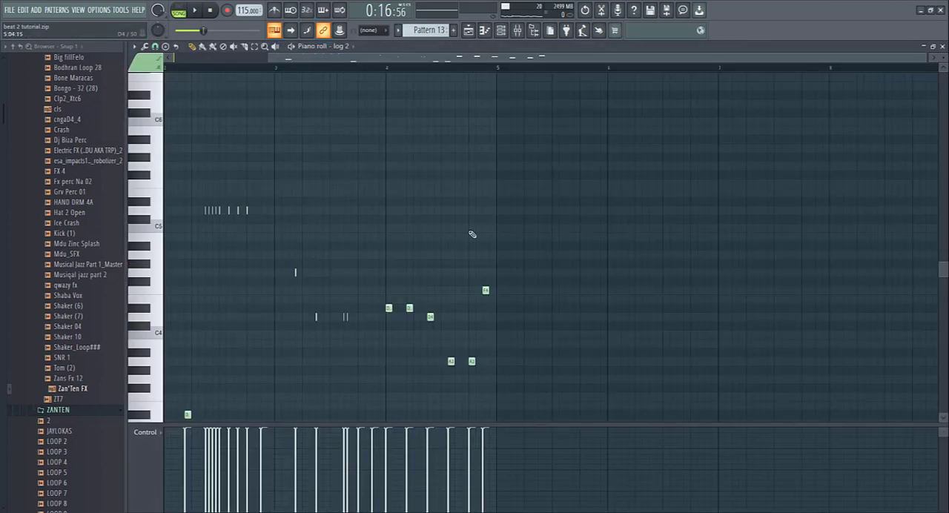
left_click_drag(435, 61, 319, 62)
scroll(289, 208, "down", 5)
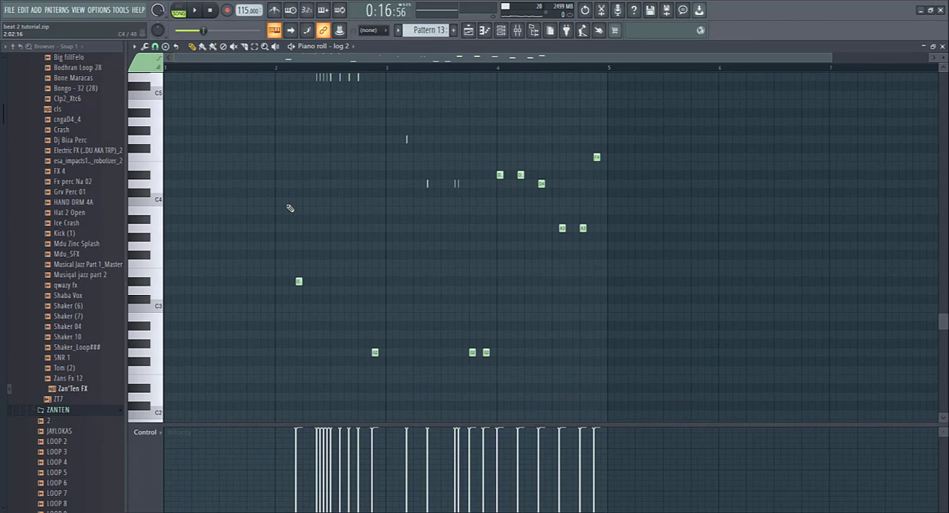
scroll(145, 200, "down", 1)
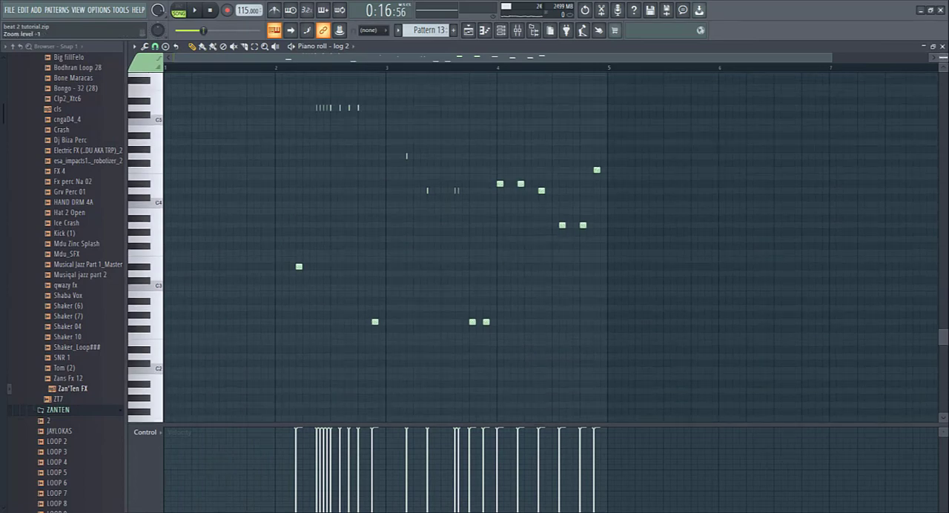
left_click_drag(829, 56, 619, 58)
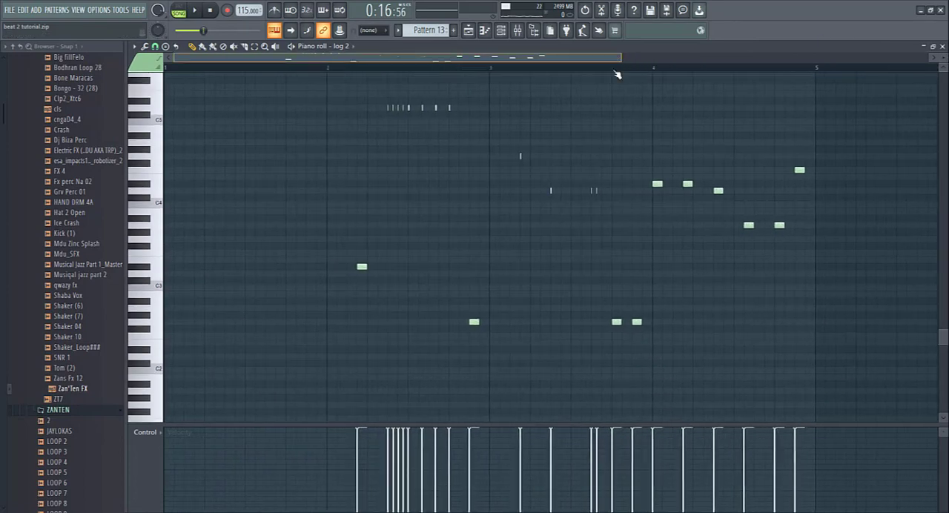
- Play Pattern 13 from bar 2 in the Piano roll, then return to the Playlist and stop playback
left_click_drag(227, 68, 337, 68)
key("space")
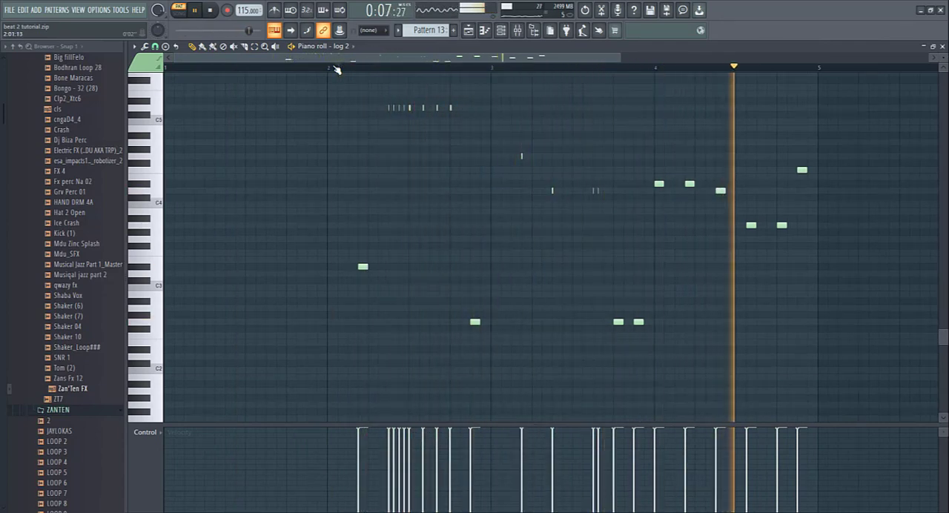
left_click(469, 31)
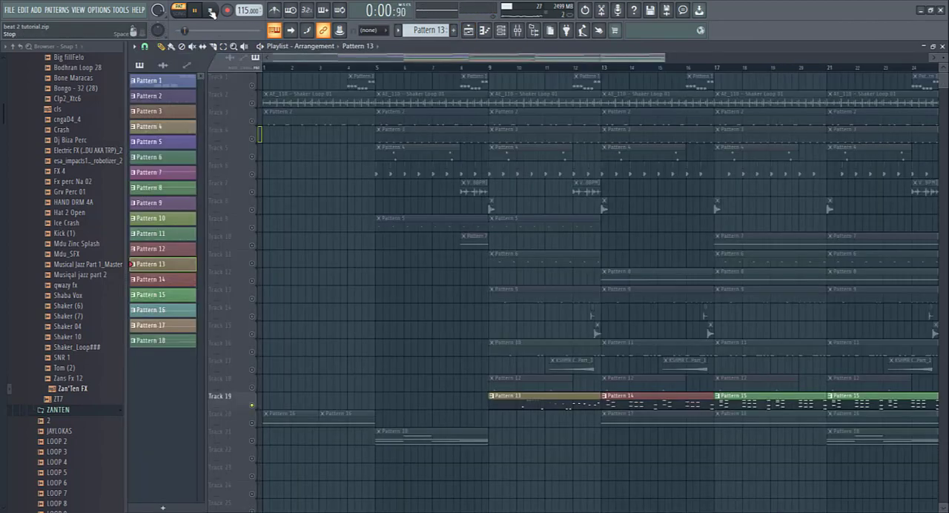
left_click(213, 12)
- Bring back all Playlist tracks and play the full arrangement from bar 9, then stop playback
right_click(252, 139)
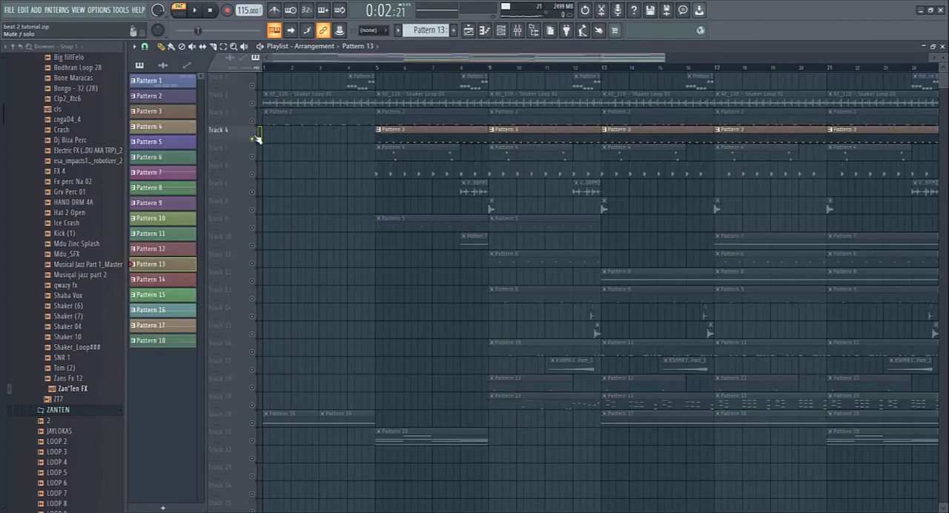
right_click(253, 138)
left_click(490, 68)
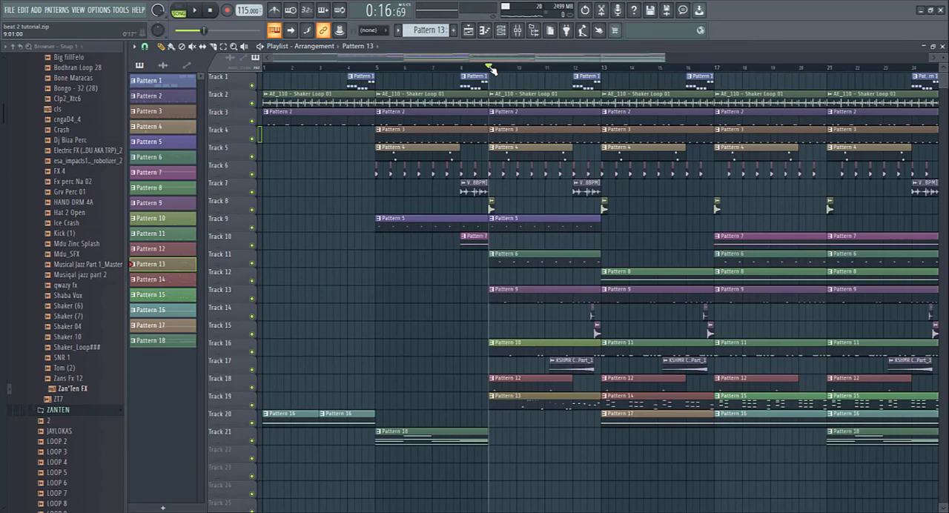
left_click(195, 10)
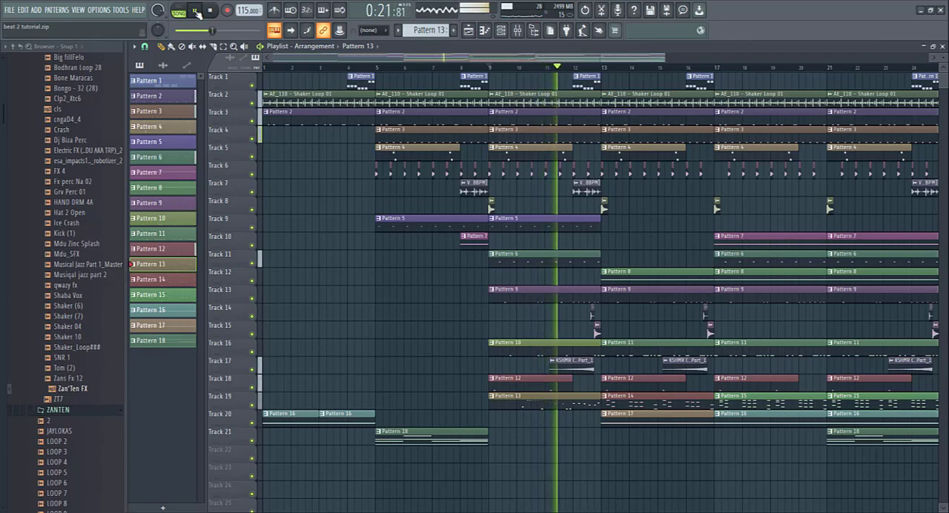
left_click(212, 11)
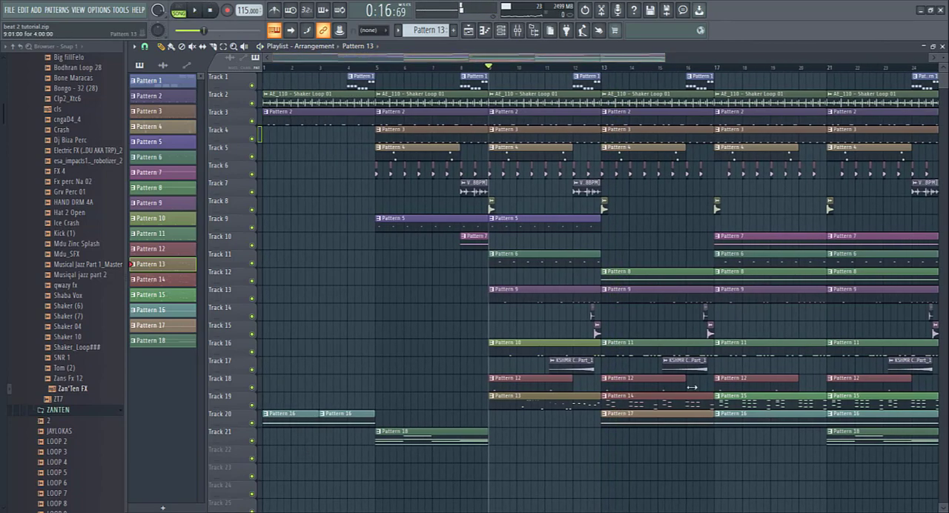
- Play the full arrangement from bar 13, then stop playback
left_click(603, 68)
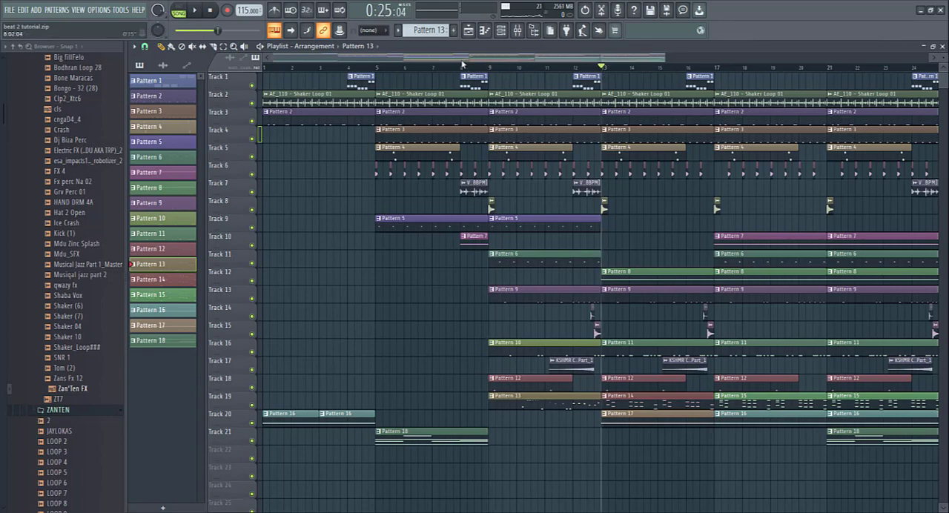
left_click_drag(463, 61, 521, 61)
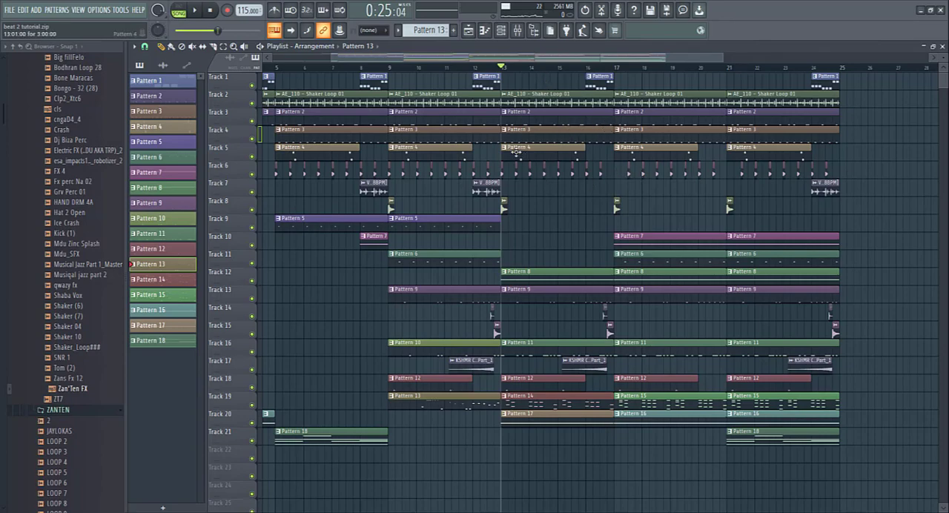
left_click(201, 10)
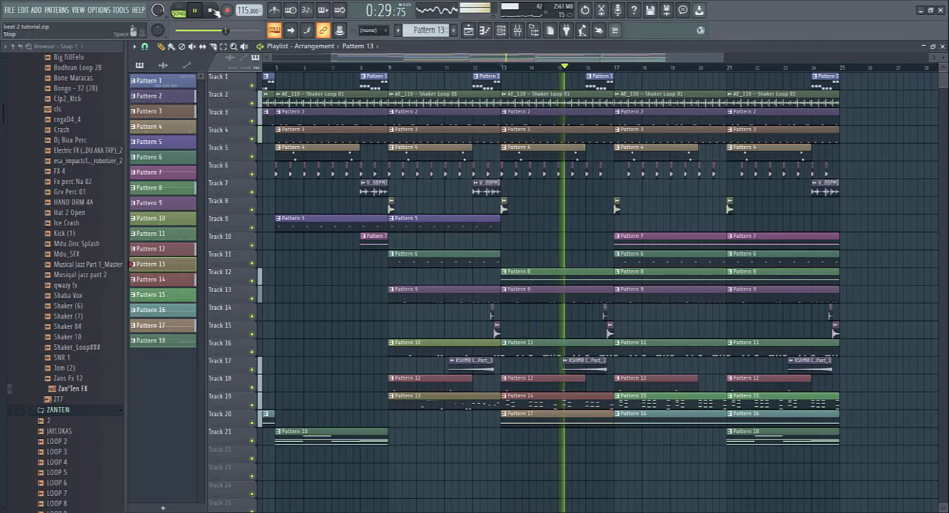
key("space")
- Solo Track 12, play Pattern 8 from bar 13 while examining its Xpand!2 #6 instrument preset, then stop and return to the Playlist
right_click(252, 281)
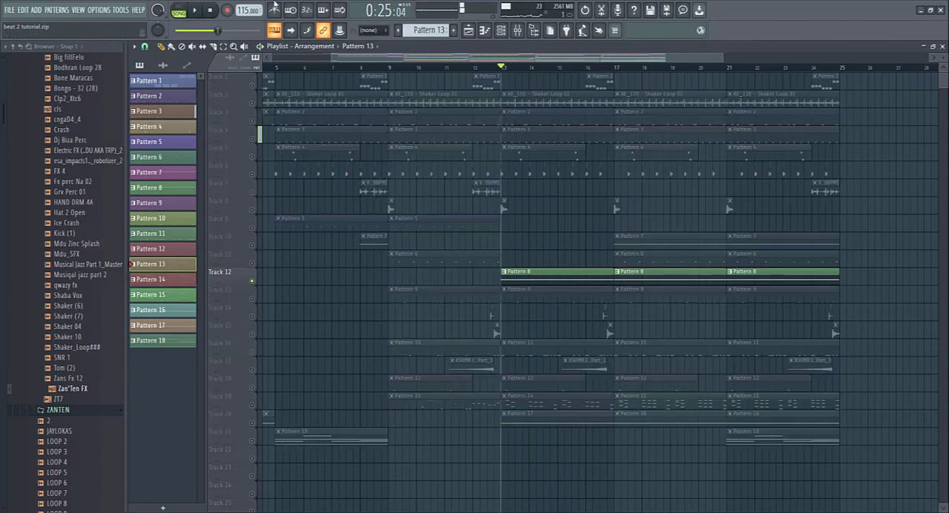
key("space")
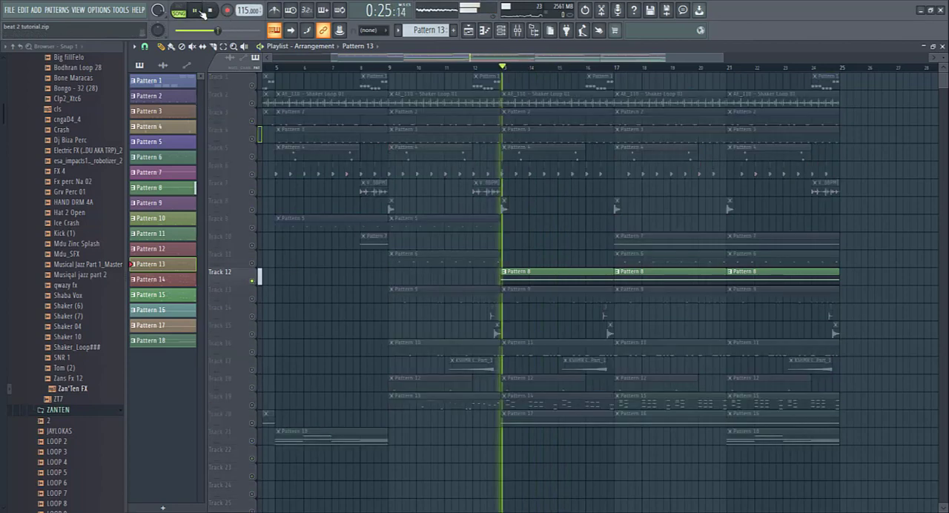
double_click(536, 273)
key("F6")
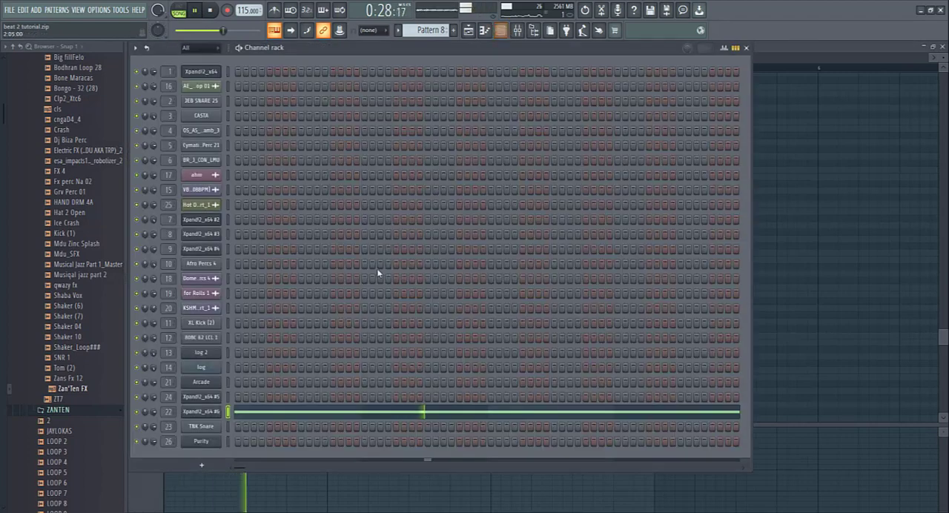
left_click(220, 412)
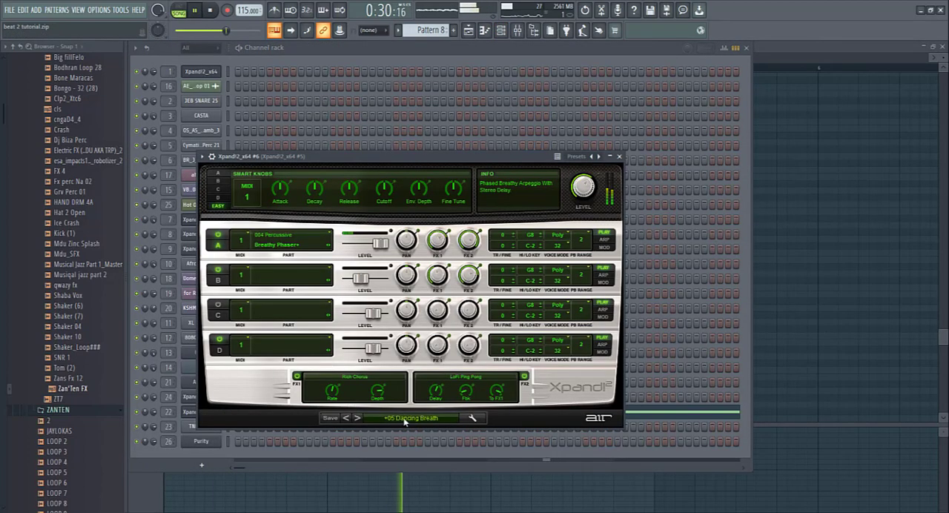
key("space")
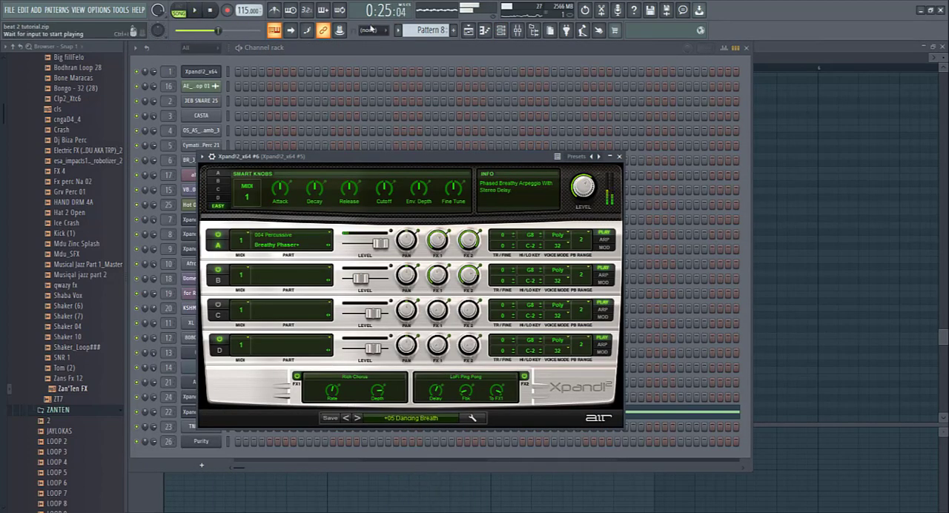
left_click(468, 30)
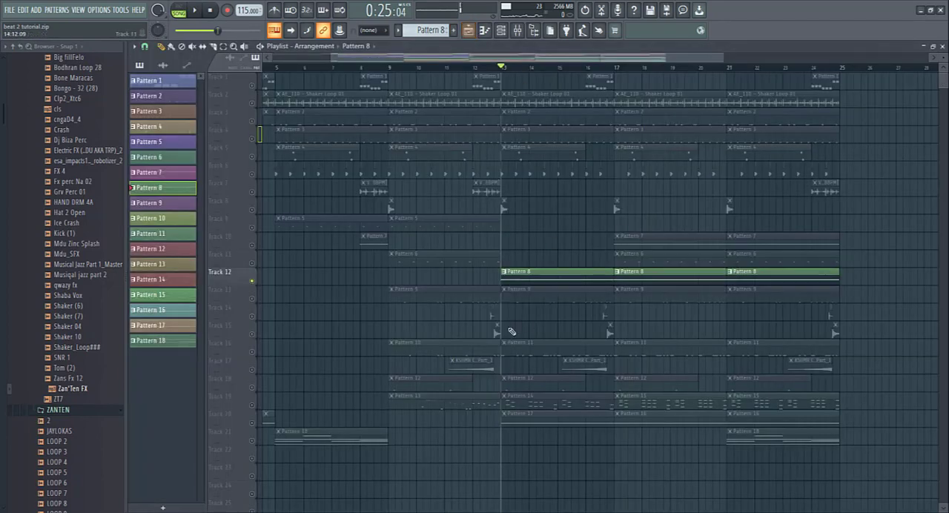
- Solo Track 20 and play Pattern 17 from bar 13, bring back all tracks during playback, then stop
left_click(255, 423)
left_click(194, 12)
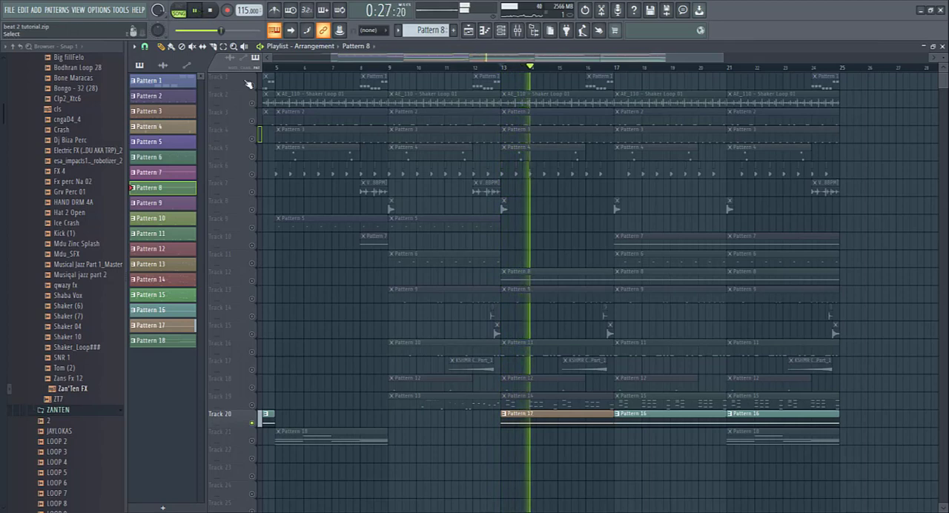
left_click(253, 105)
left_click(253, 106)
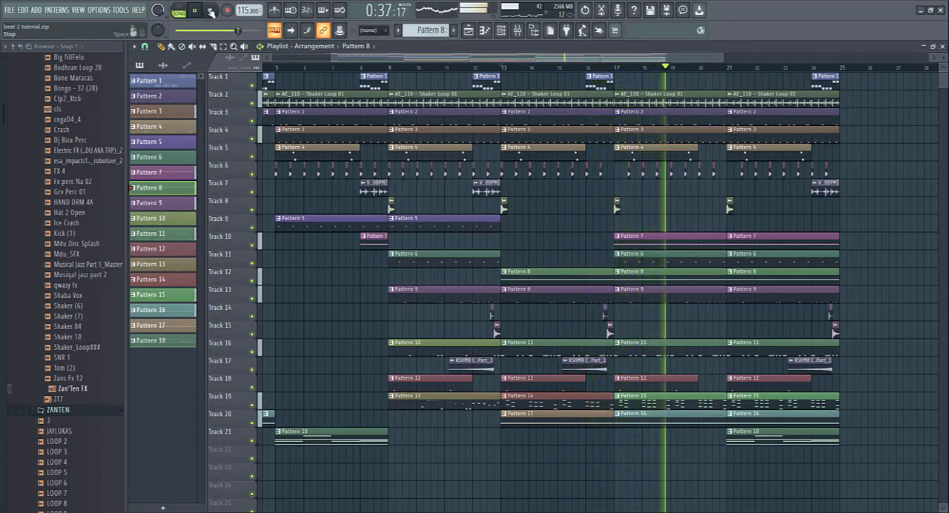
key("space")
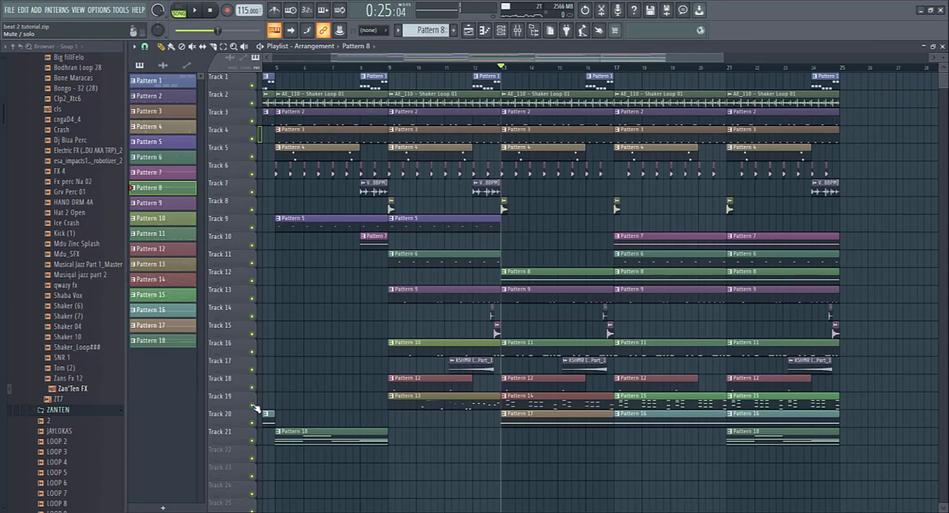
- Open the log 2 notes of Pattern 15 at bar 17, play the pattern alone with its channels in view, then stop
left_click(614, 68)
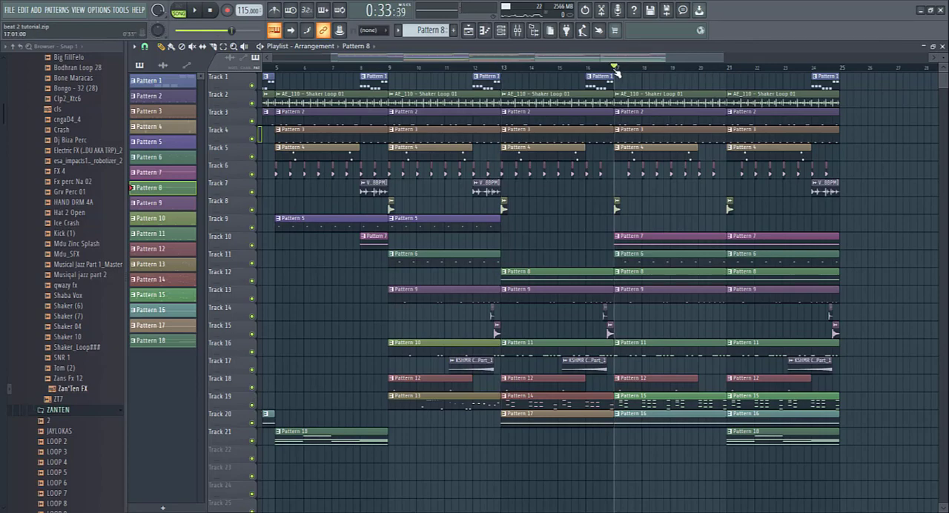
double_click(650, 404)
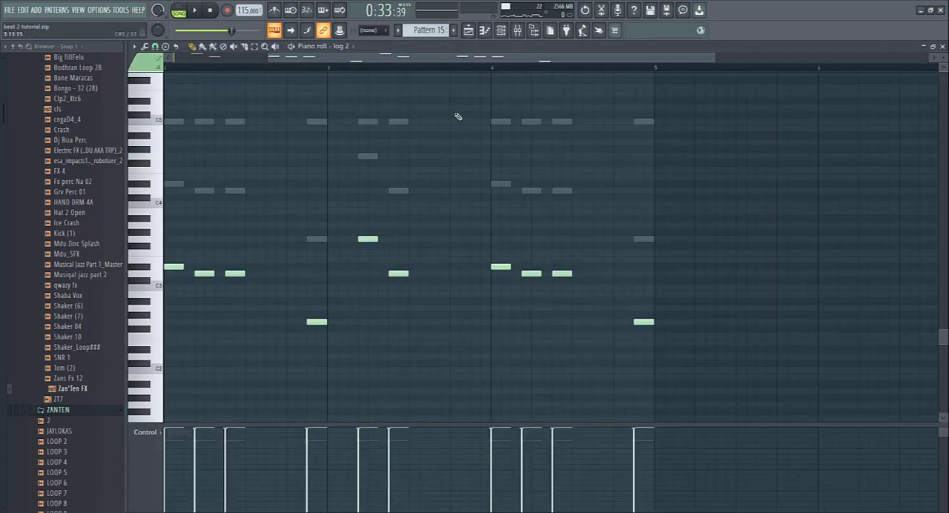
key("l")
key("space")
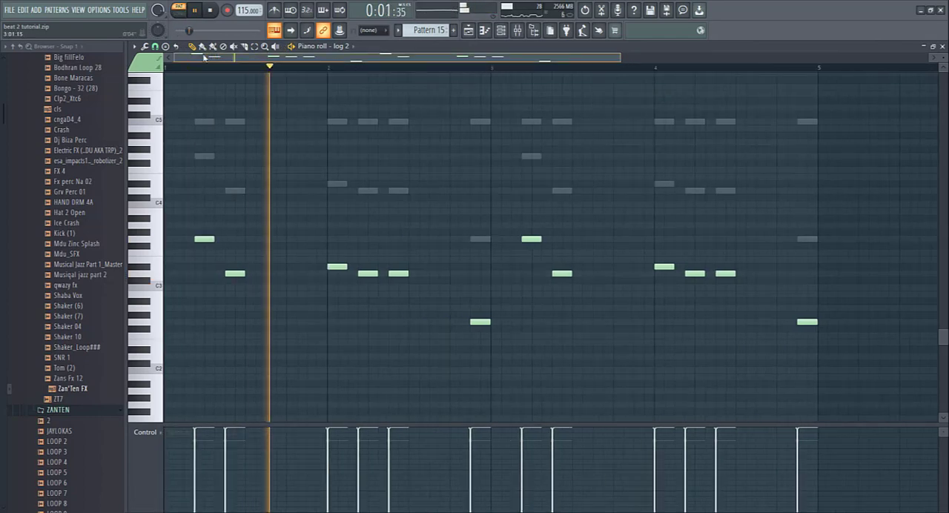
left_click(513, 32)
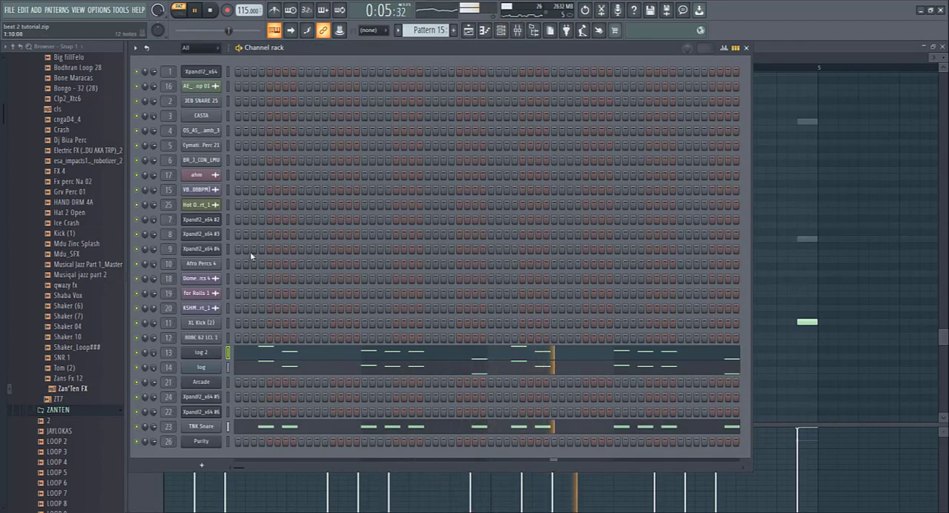
left_click(212, 12)
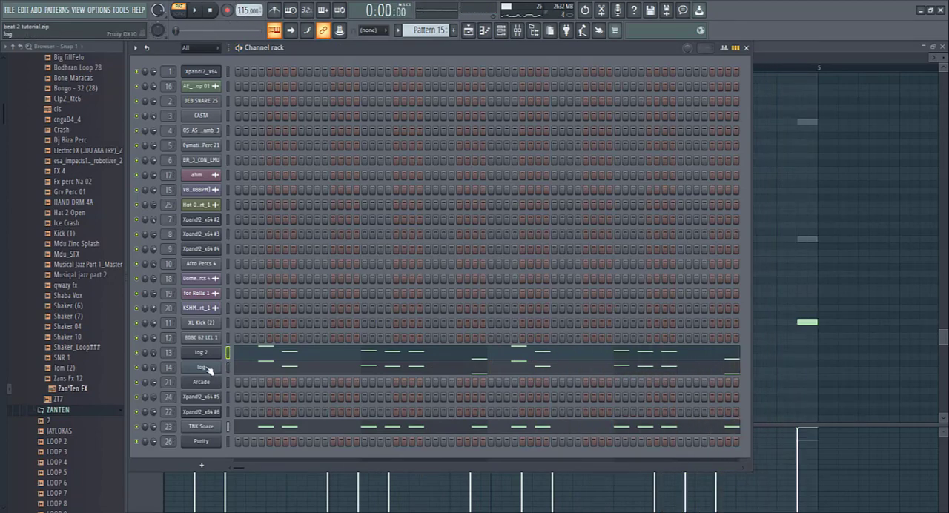
- Examine the log and log 2 Fruity DX10 instruments and the TNK Snare sampler settings used in Pattern 15
left_click(208, 368)
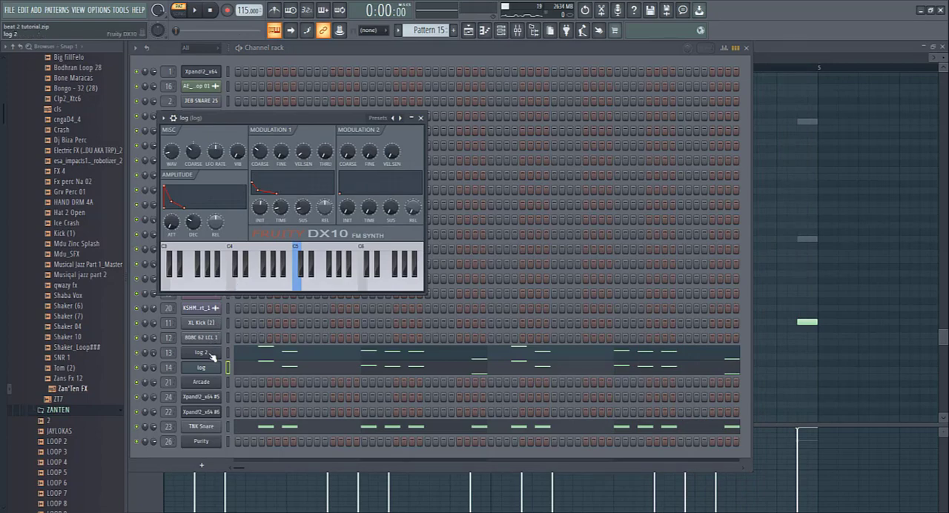
left_click(211, 354)
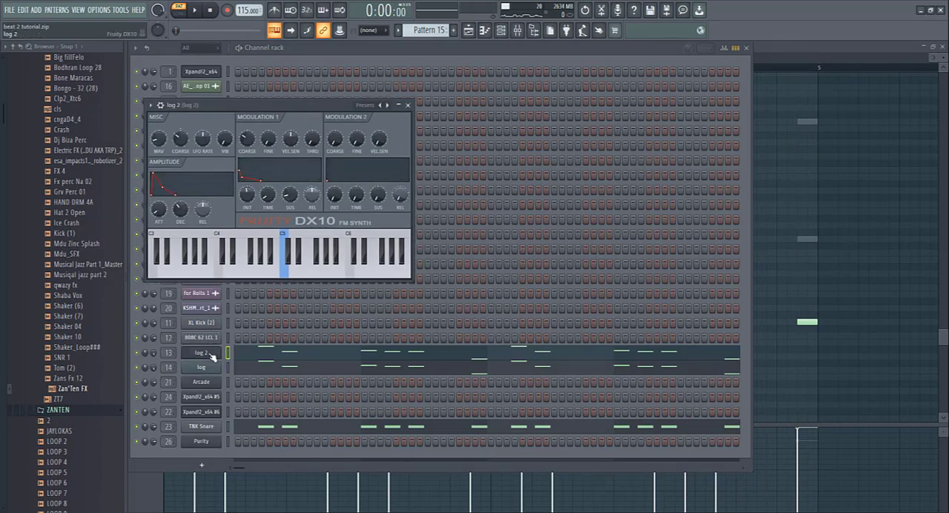
left_click(212, 429)
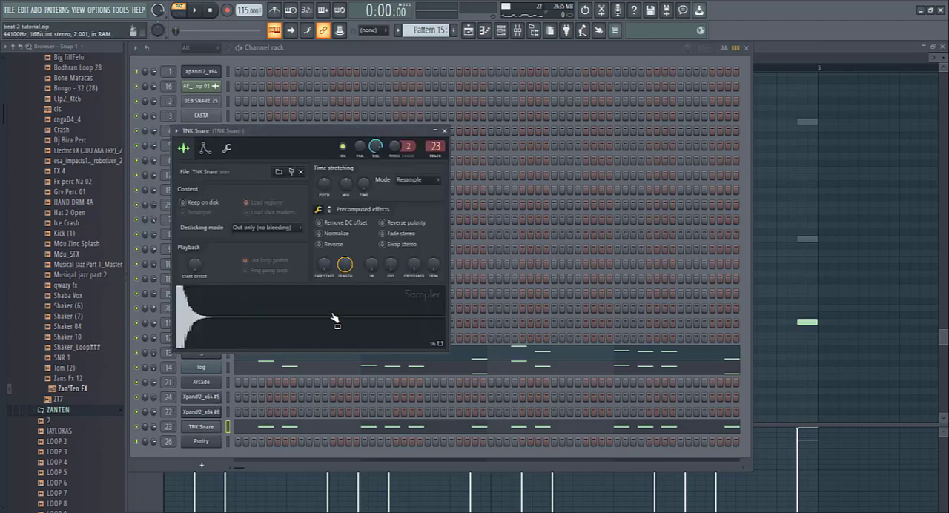
- Return to the Playlist, play the full arrangement from bar 17, then stop playback and reset the position to the start
left_click(469, 32)
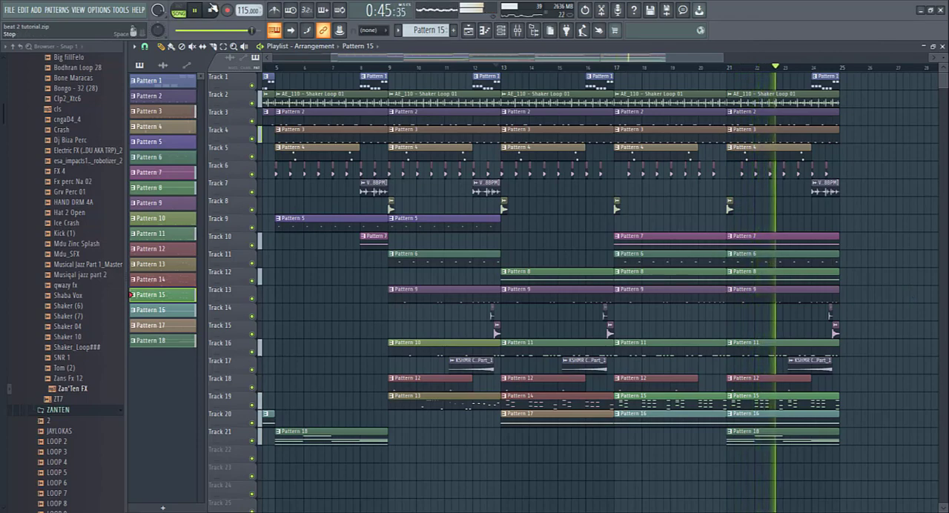
left_click(210, 10)
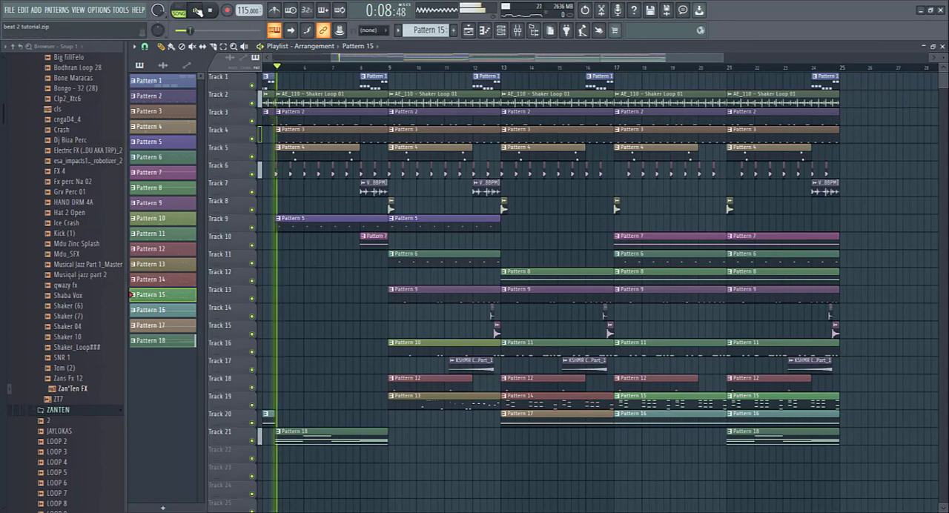
left_click(210, 9)
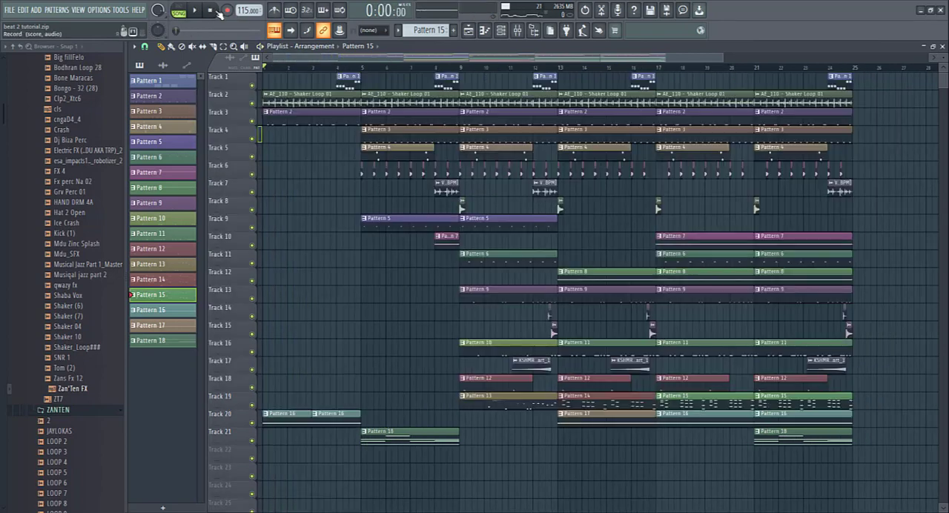